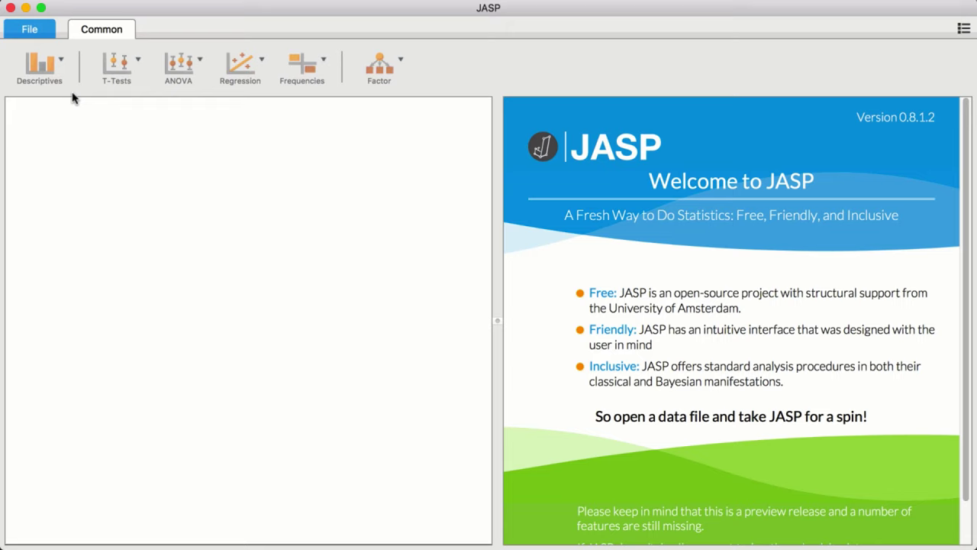
- Browse the computer and open PsychologistsTastingBeer.csv as the JASP data set
left_click(36, 26)
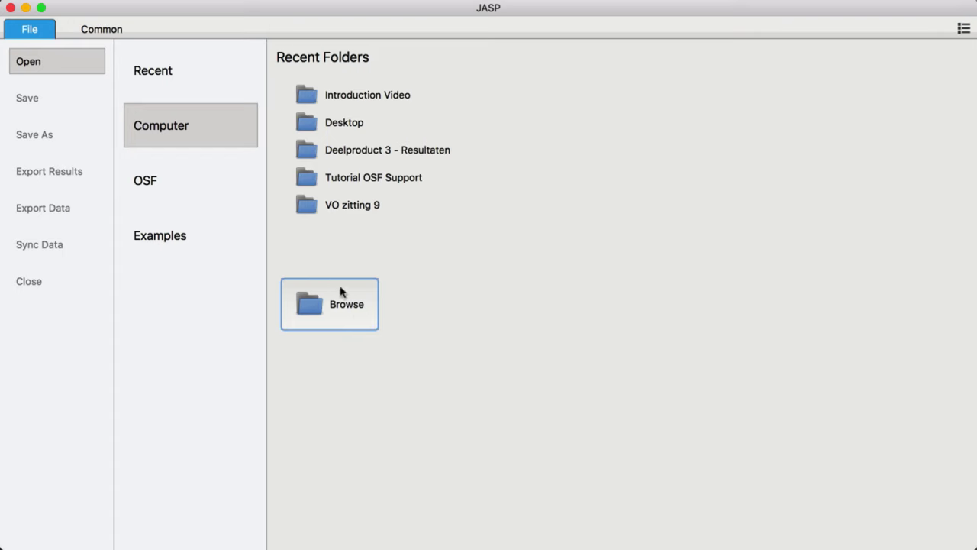
left_click(356, 320)
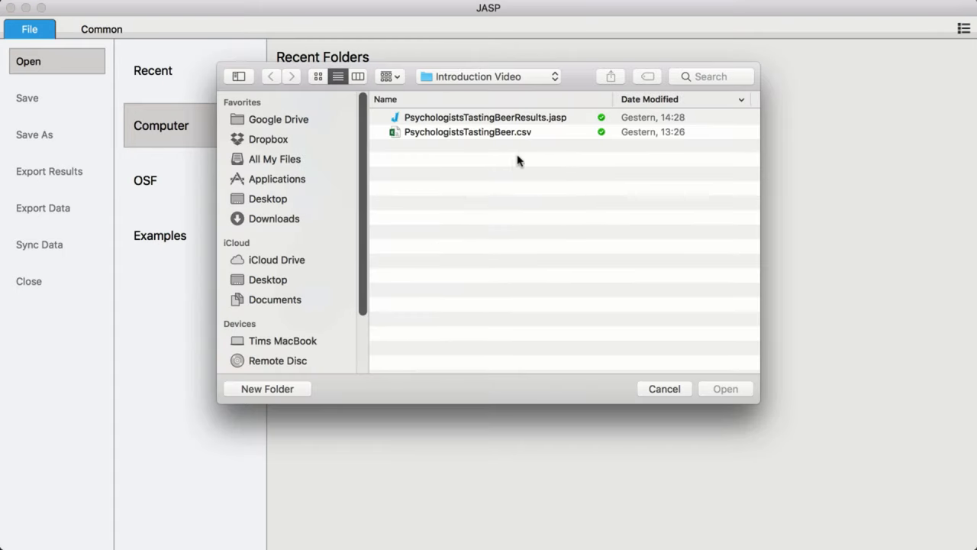
left_click(540, 132)
double_click(554, 137)
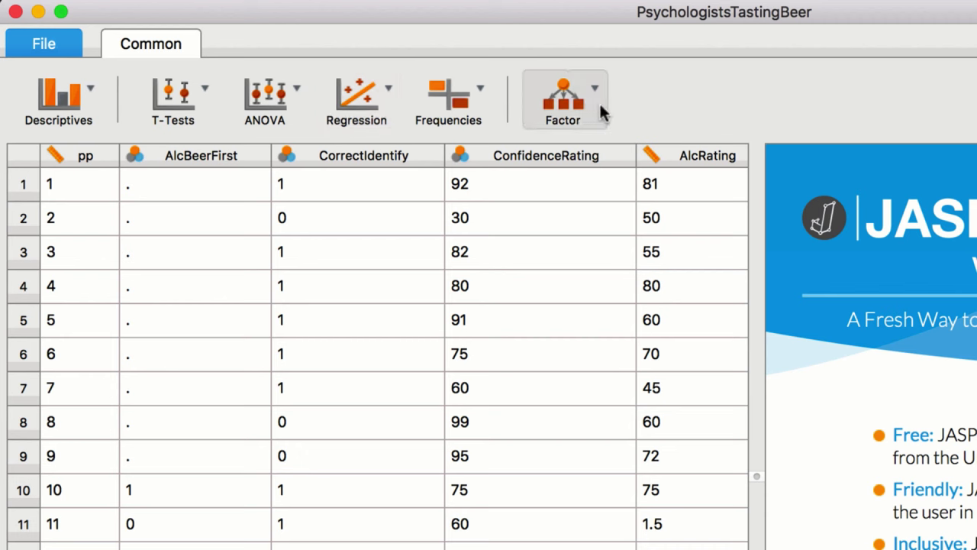
left_click(300, 100)
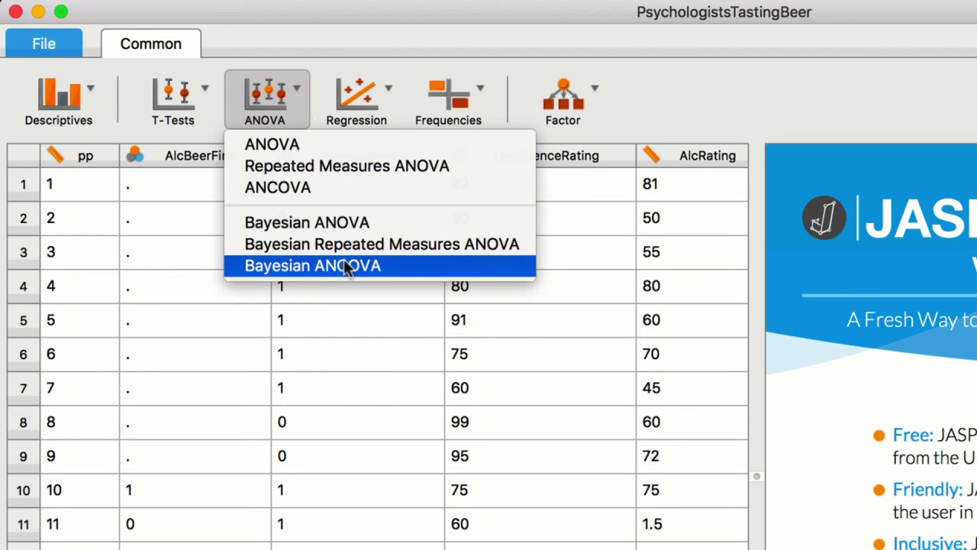
left_click(463, 101)
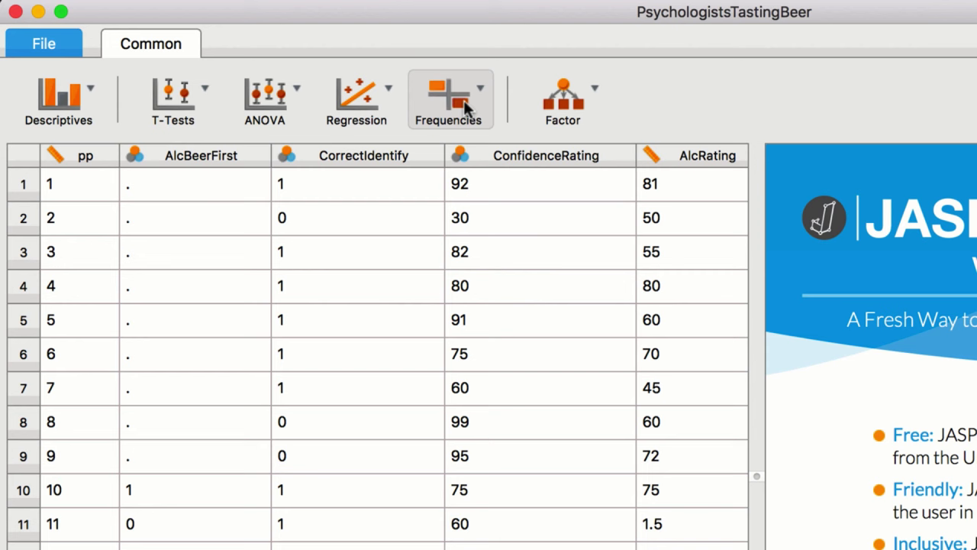
left_click(485, 92)
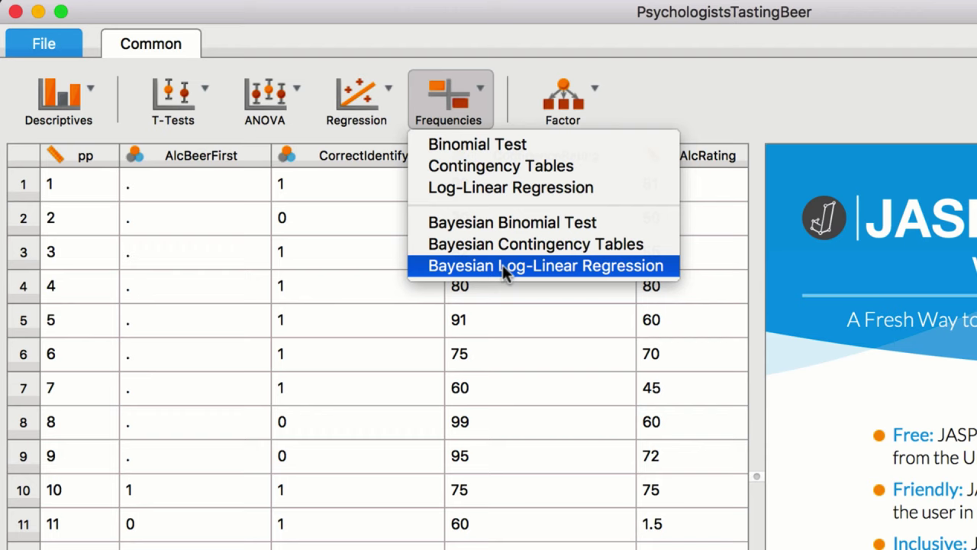
left_click(779, 108)
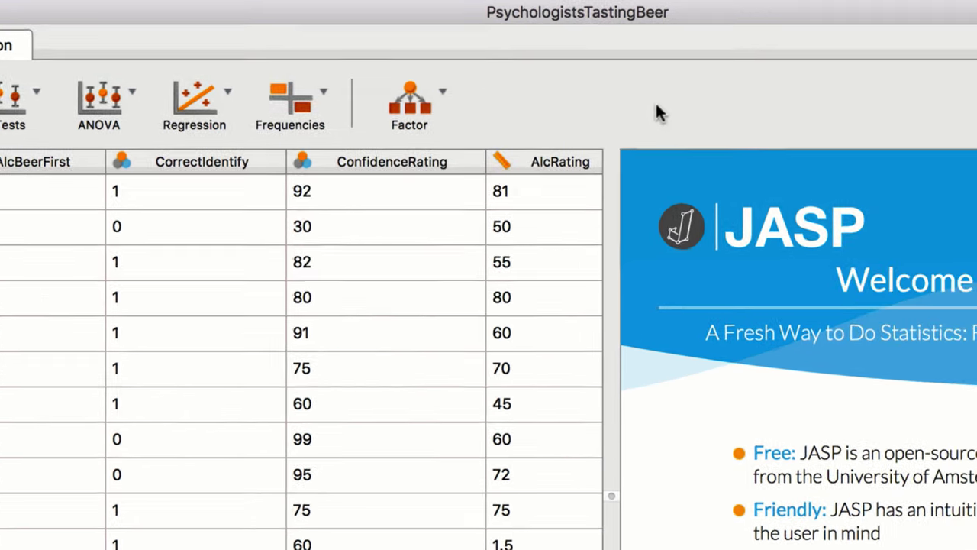
left_click(976, 41)
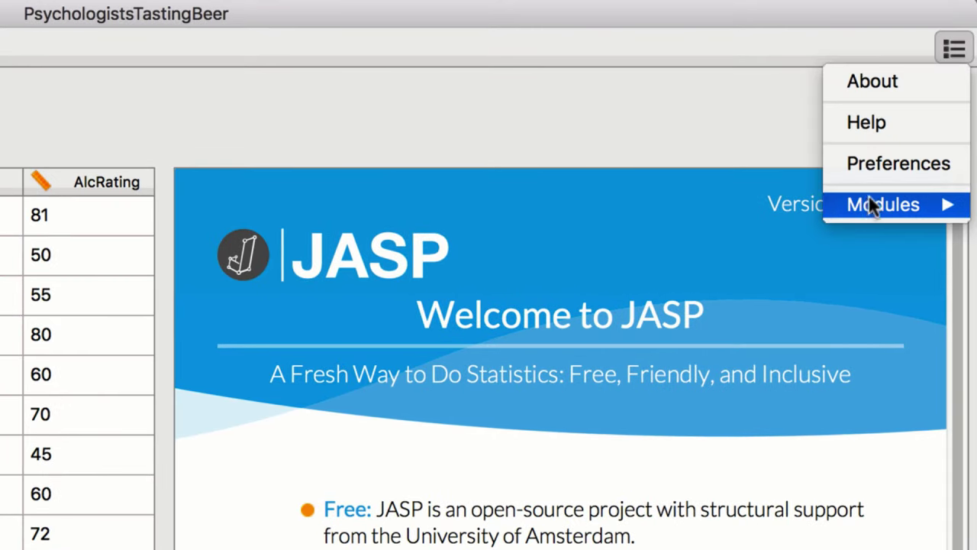
mouse_move(868, 200)
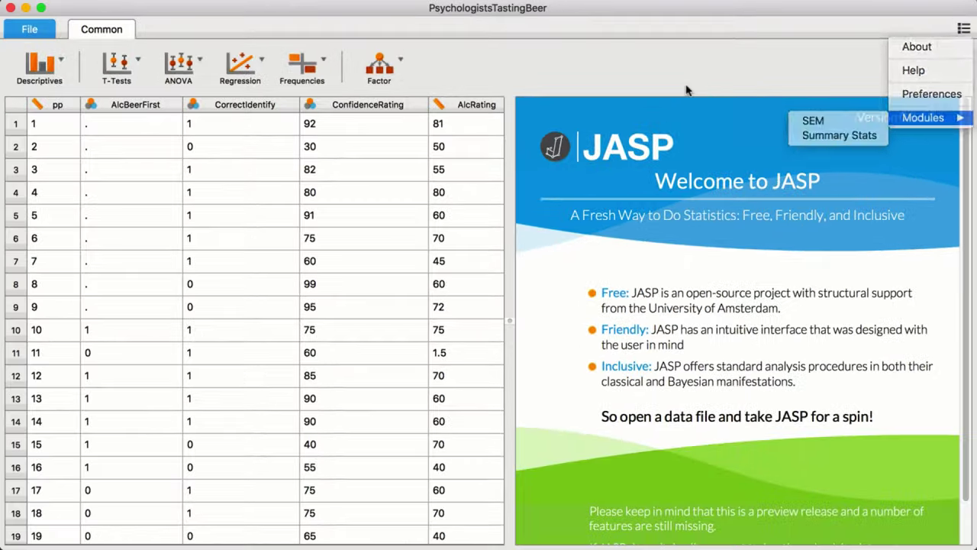
- Start a Bayesian Binomial Test from Frequencies with CorrectIdentify as the tested variable
left_click(470, 157)
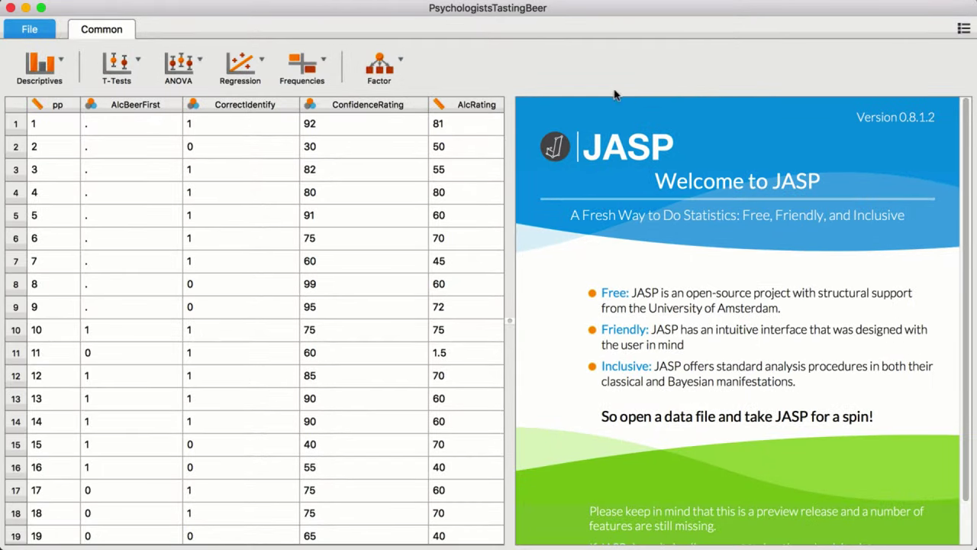
left_click(323, 73)
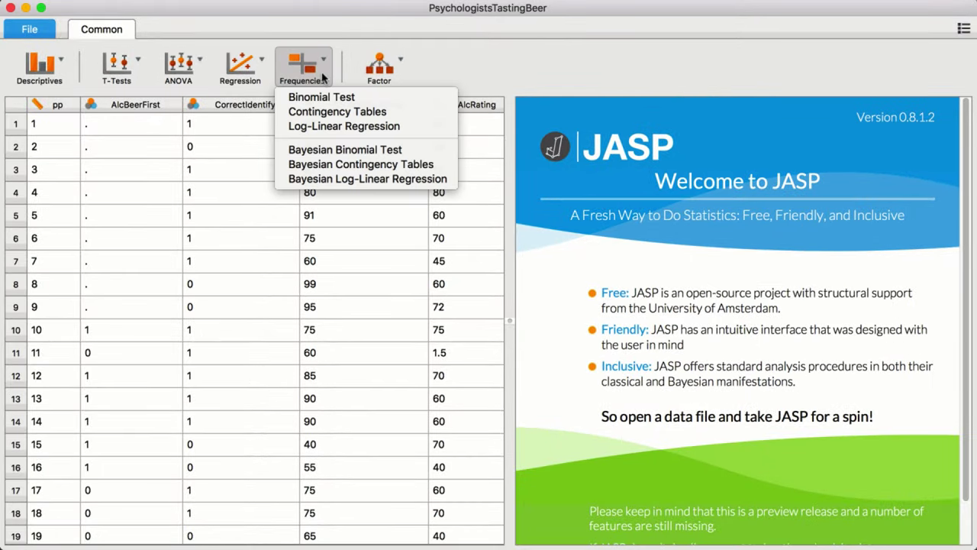
left_click(332, 150)
left_click(184, 144)
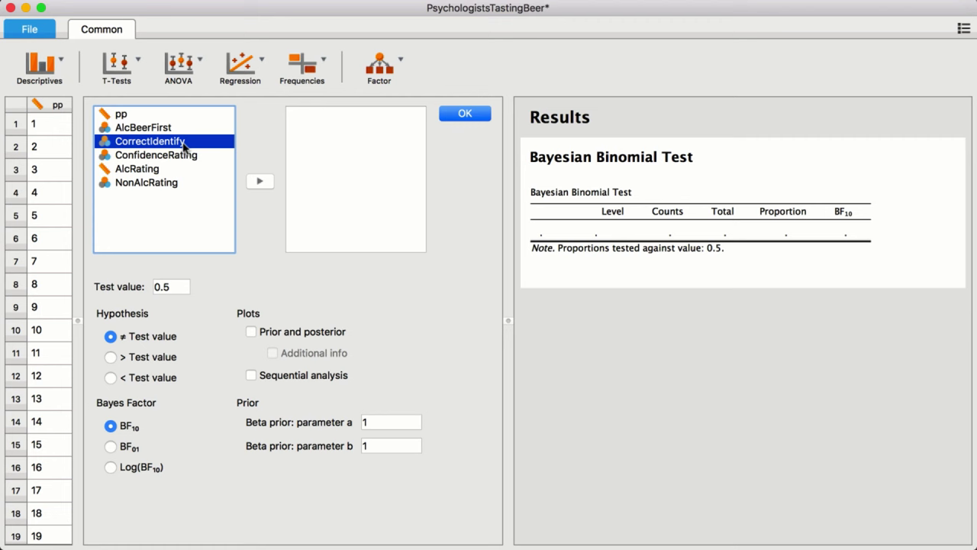
left_click(259, 181)
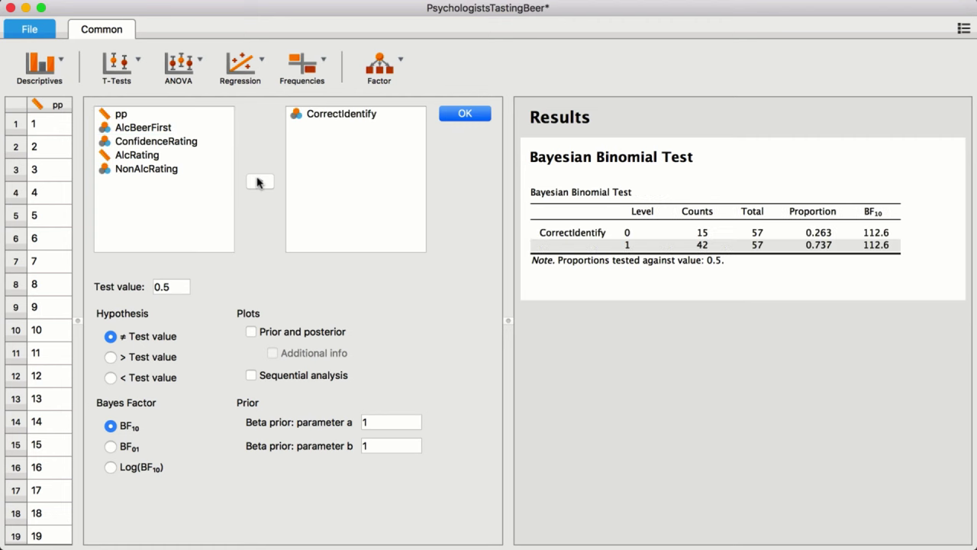
- Enable the Prior and posterior plot with additional info and the Sequential analysis plot
left_click(252, 333)
left_click(273, 353)
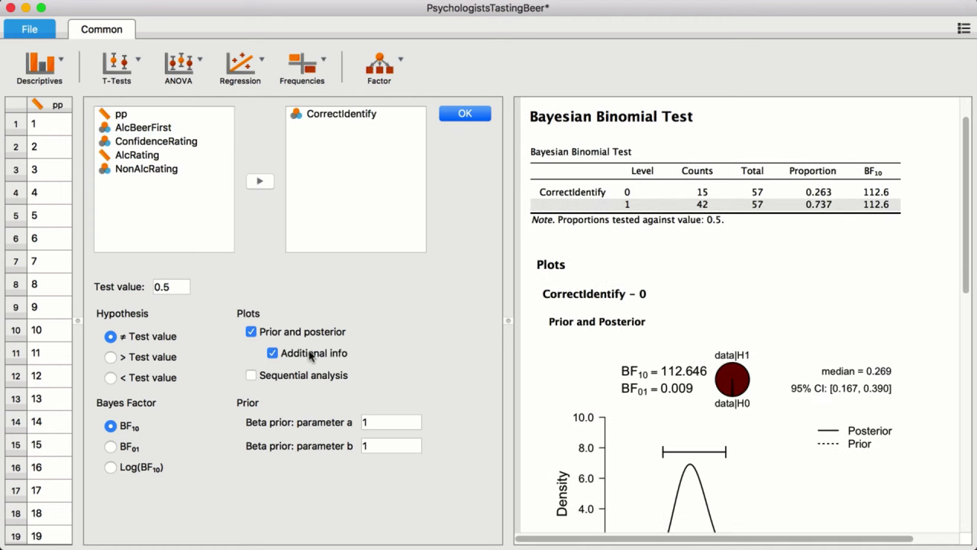
scroll(569, 351, "down", 5)
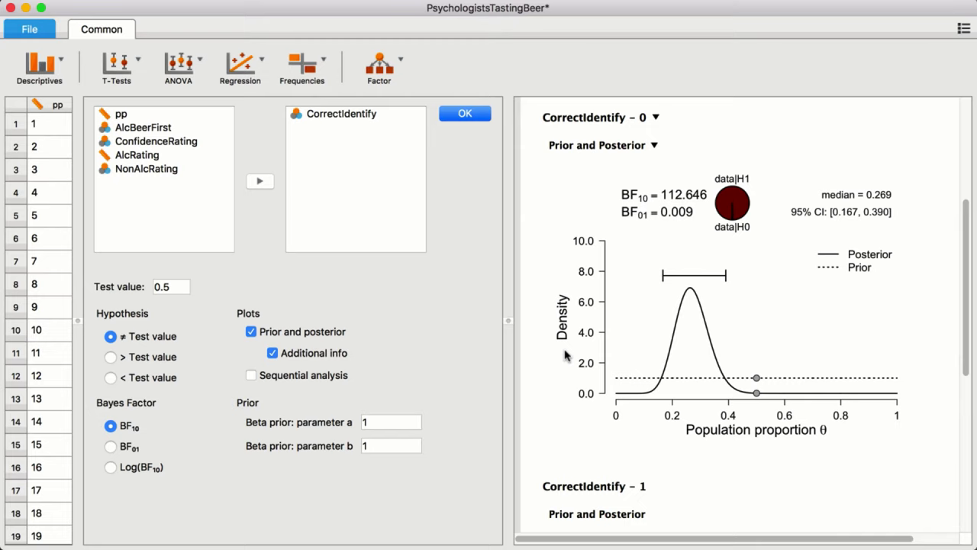
scroll(566, 356, "down", 9)
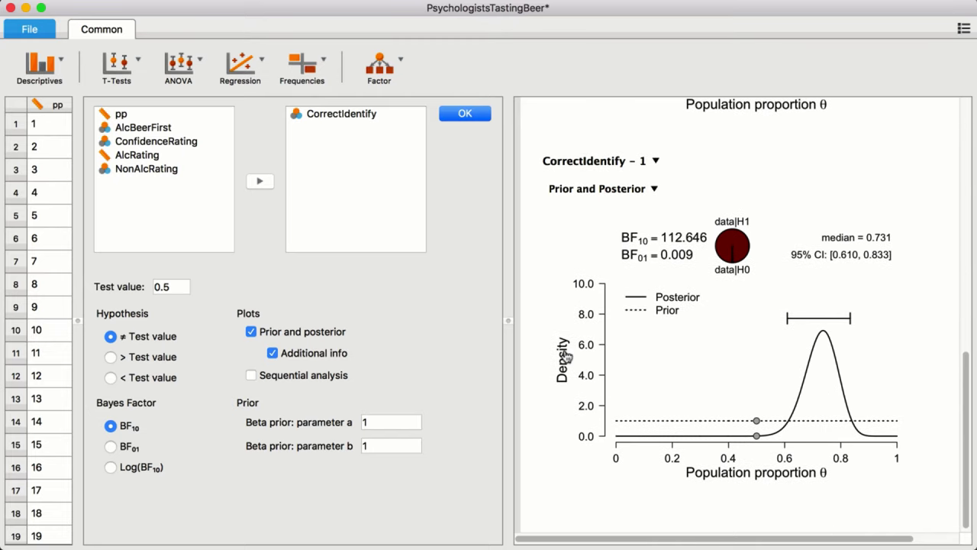
left_click(252, 375)
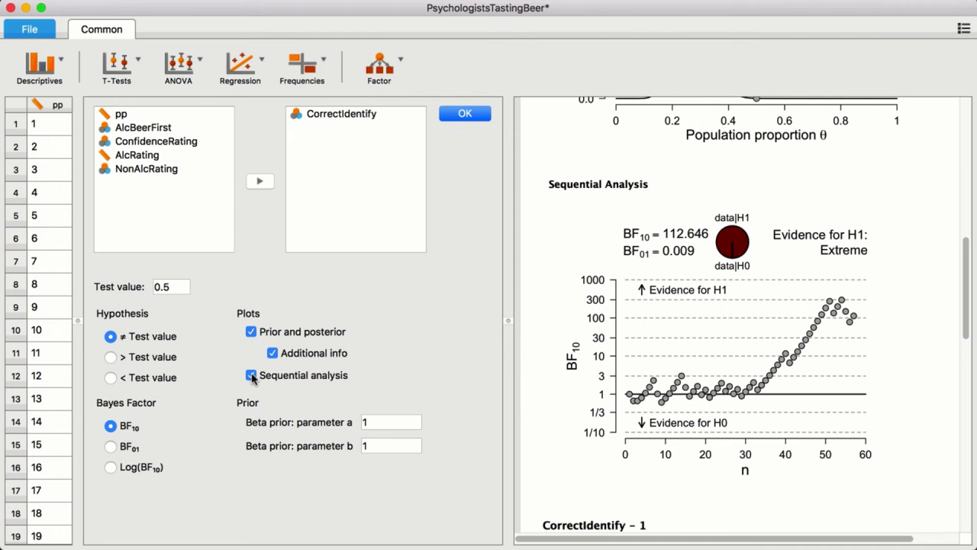
scroll(573, 236, "up", 5)
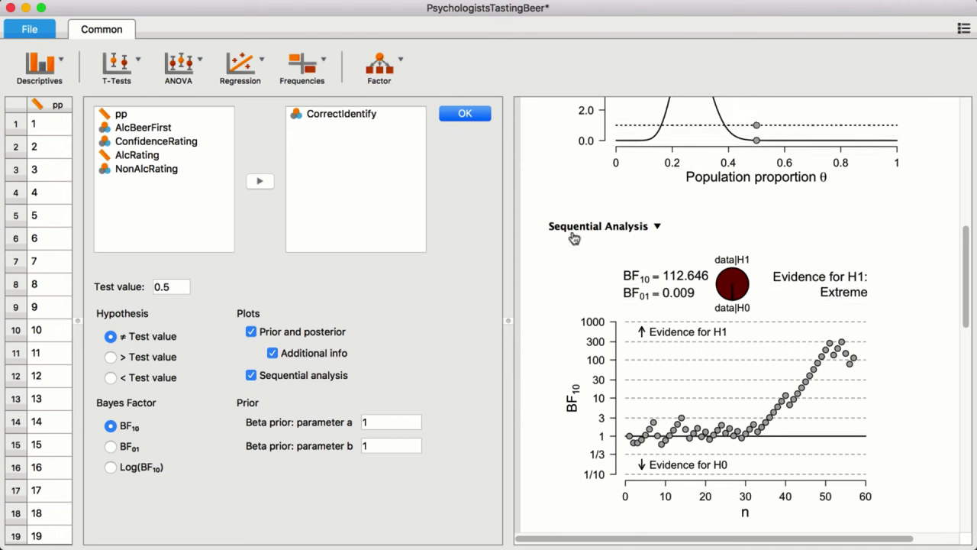
scroll(574, 236, "up", 5)
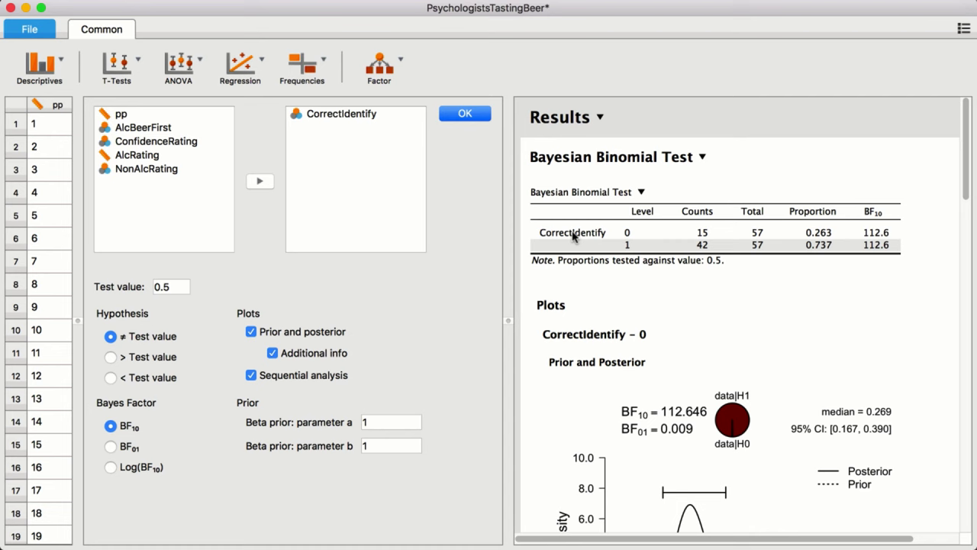
- Copy the Bayesian Binomial Test table into a blank Word document and enlarge it
left_click(642, 192)
left_click(635, 211)
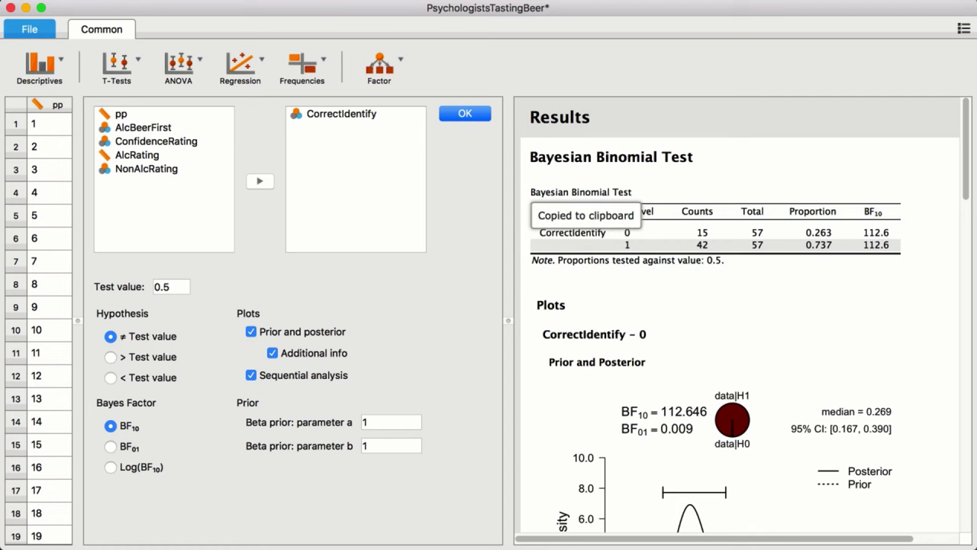
left_click(604, 543)
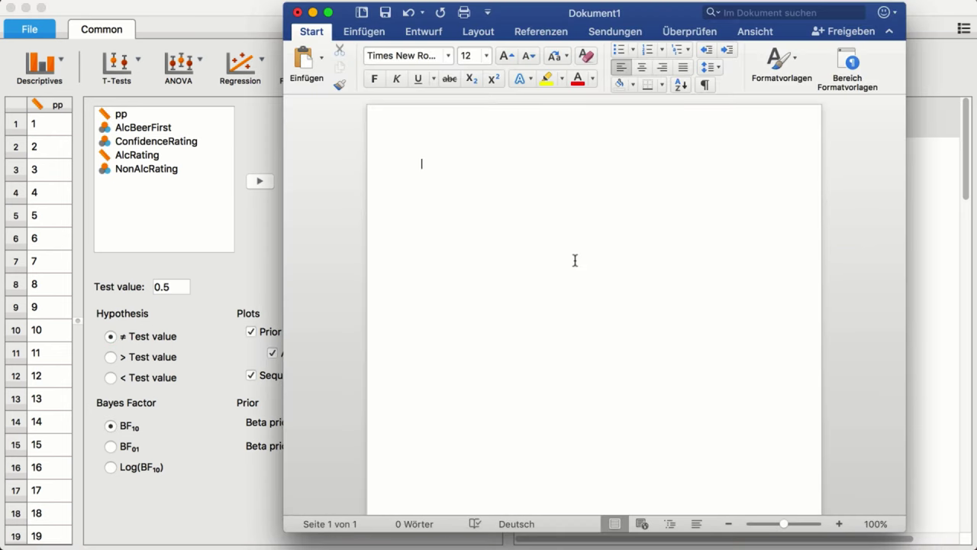
key("cmd+v")
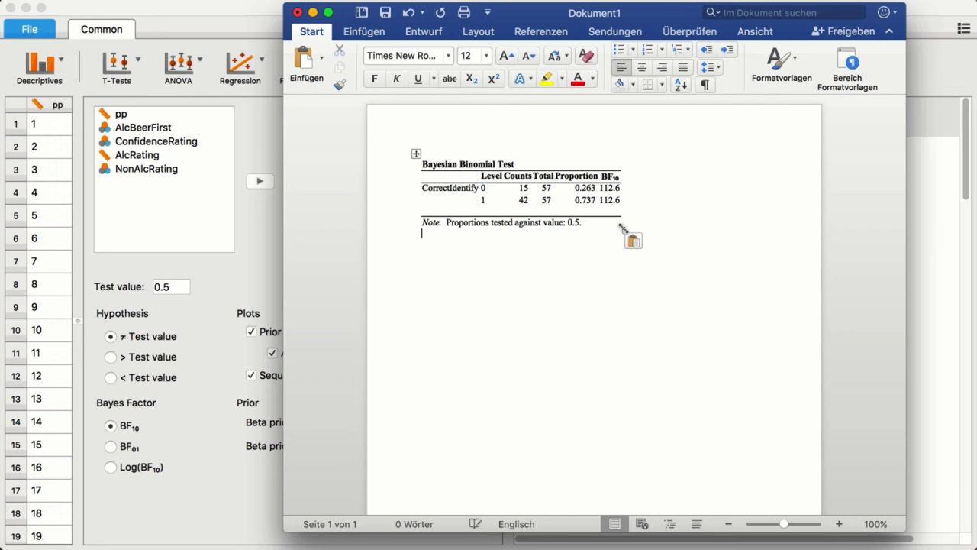
left_click_drag(624, 229, 790, 275)
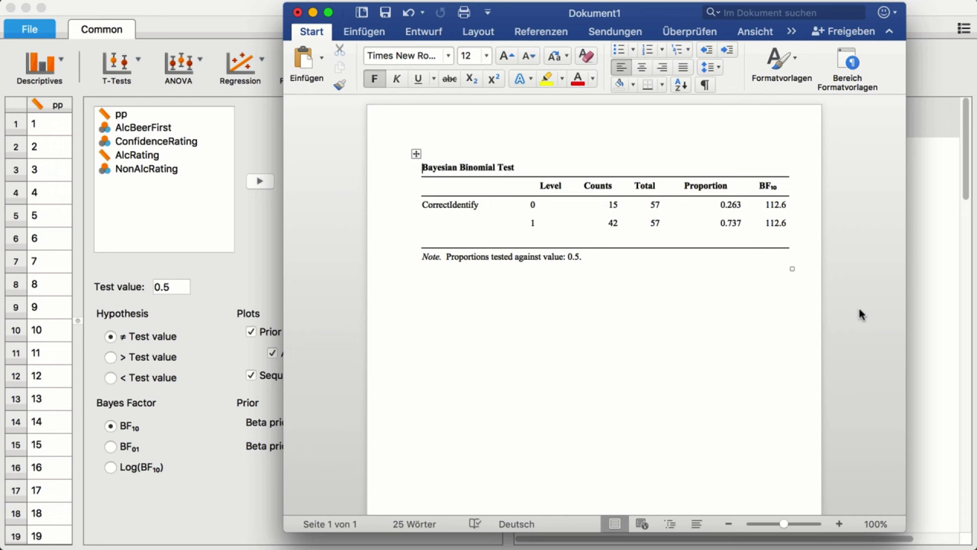
- Copy the CorrectIdentify Prior and Posterior plot and paste it below the table in Word
left_click(916, 302)
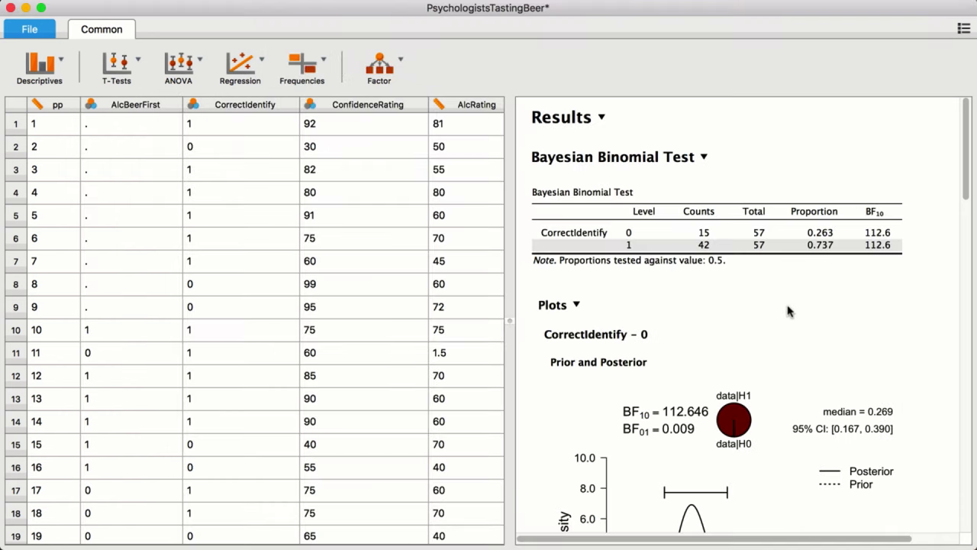
scroll(791, 311, "down", 4)
scroll(790, 310, "down", 10)
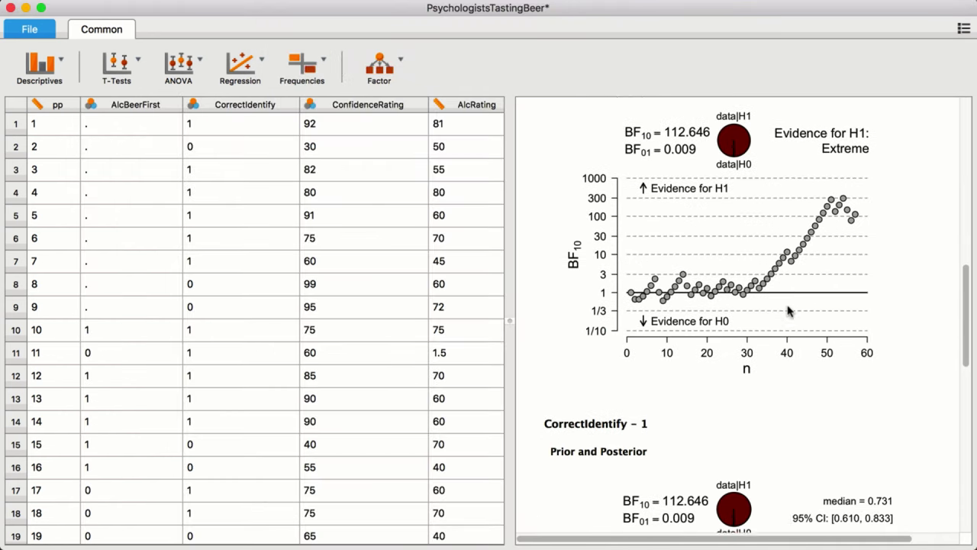
left_click(656, 265)
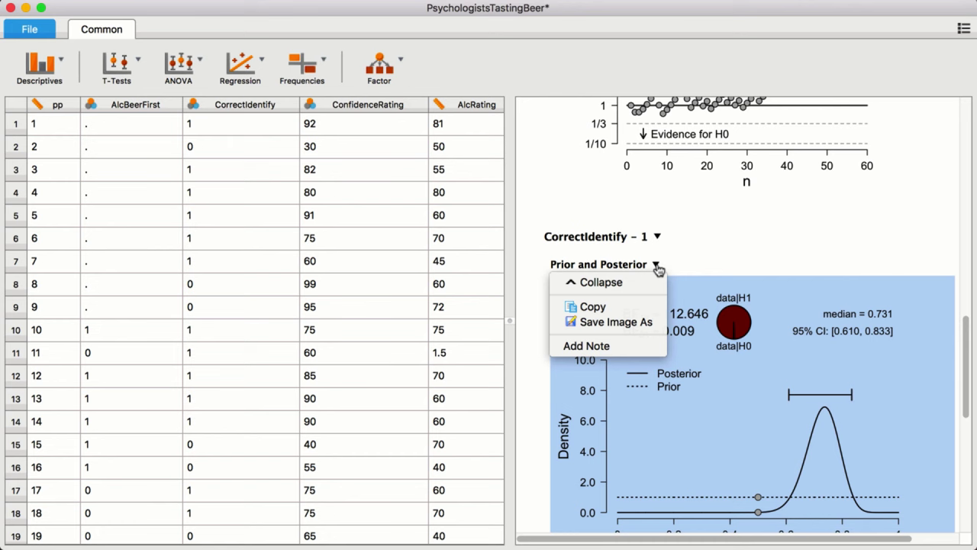
left_click(622, 307)
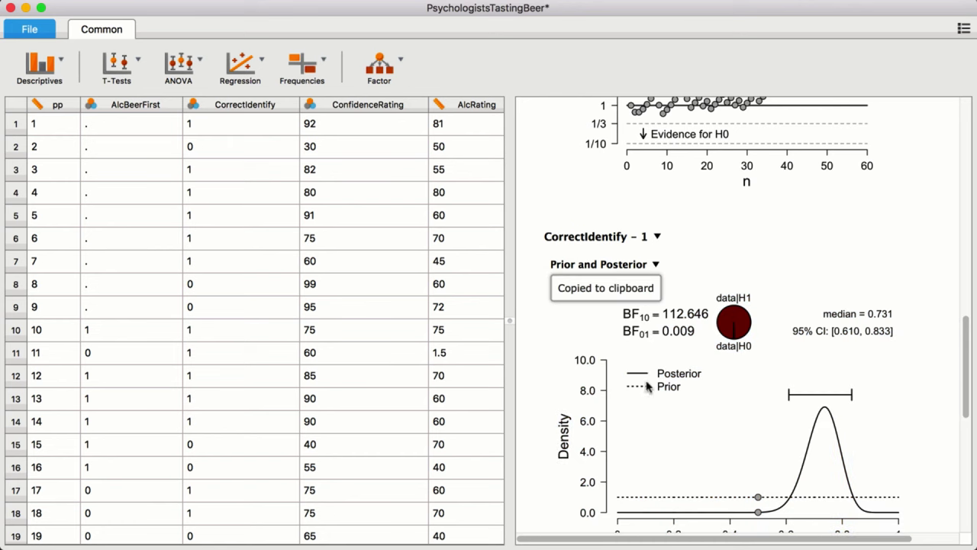
left_click(604, 544)
left_click(578, 399)
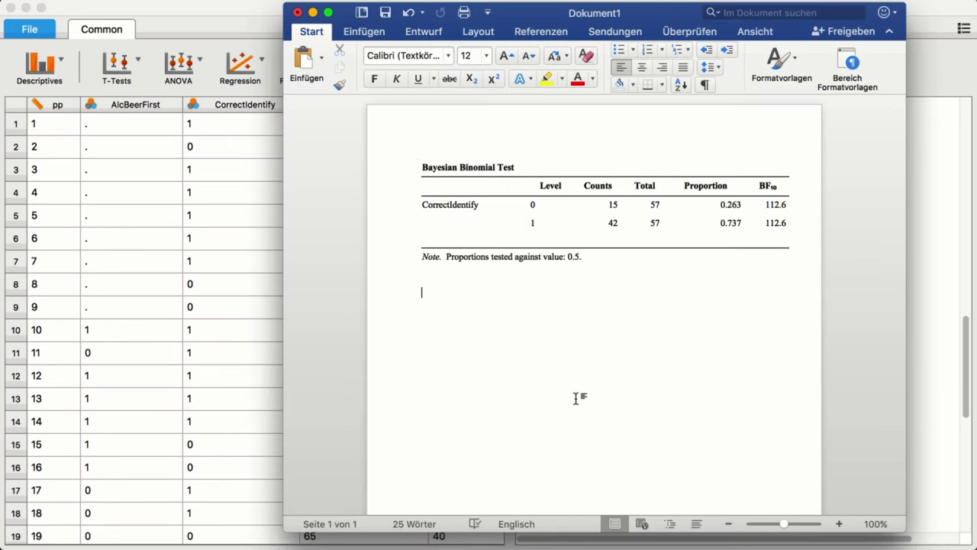
key("super+v")
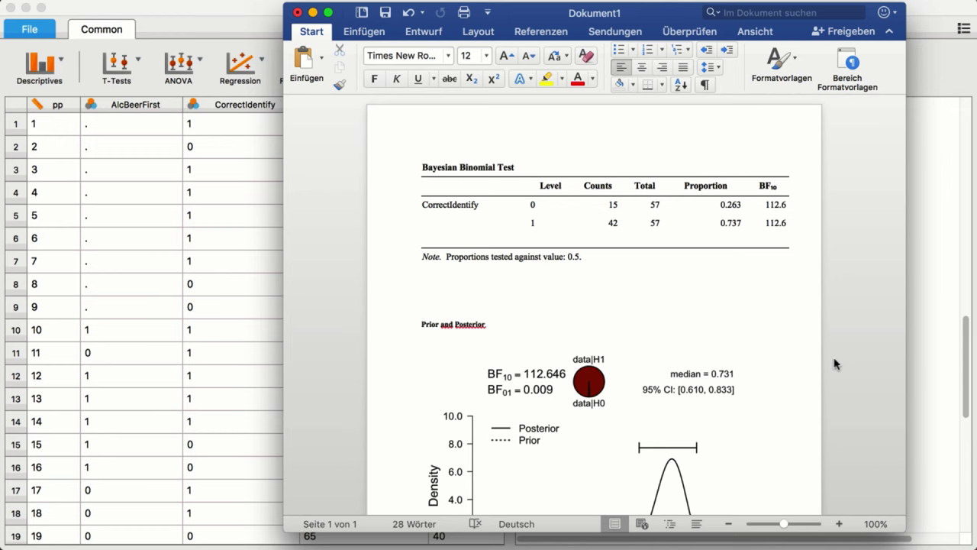
scroll(834, 364, "down", 5)
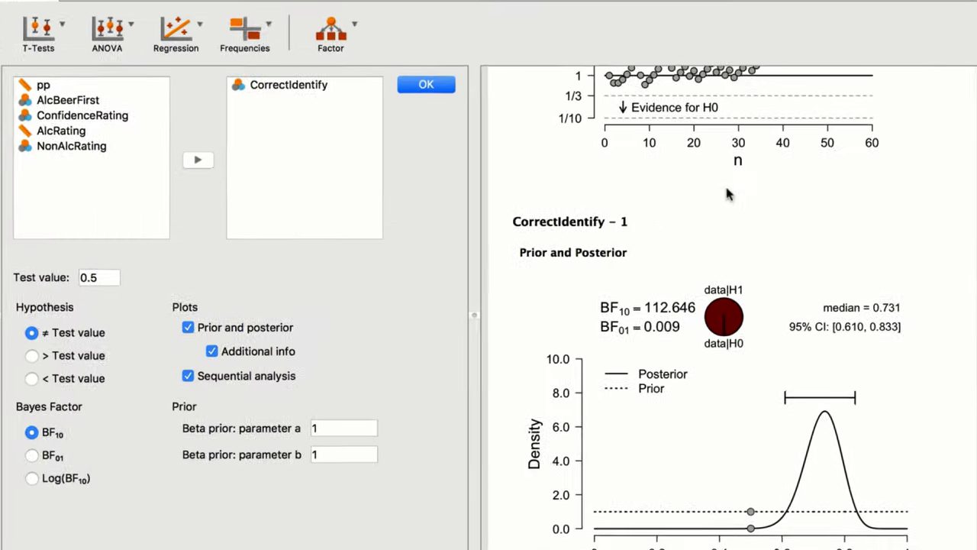
- Save the Prior and Posterior plot as an Encapsulated PostScript (.eps) image named 'plot'
left_click(614, 238)
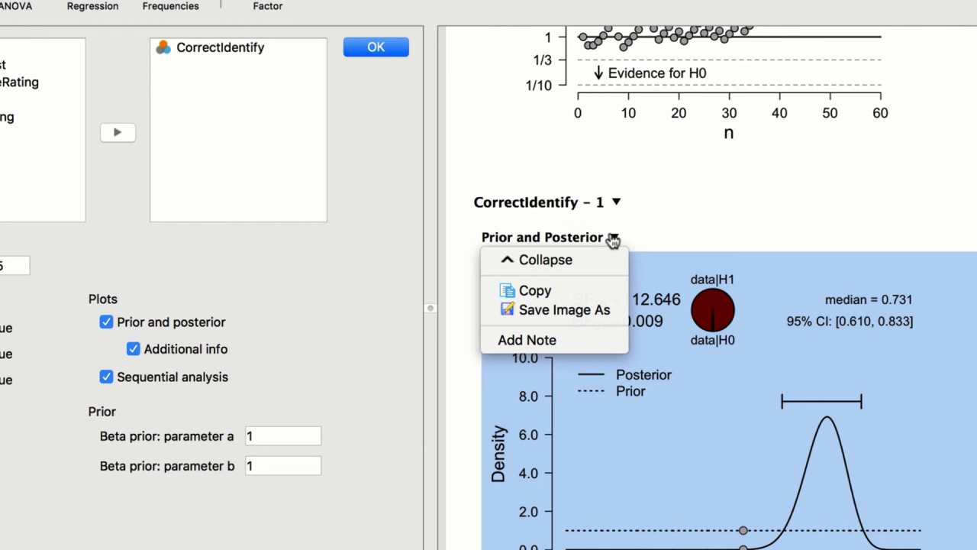
left_click(557, 315)
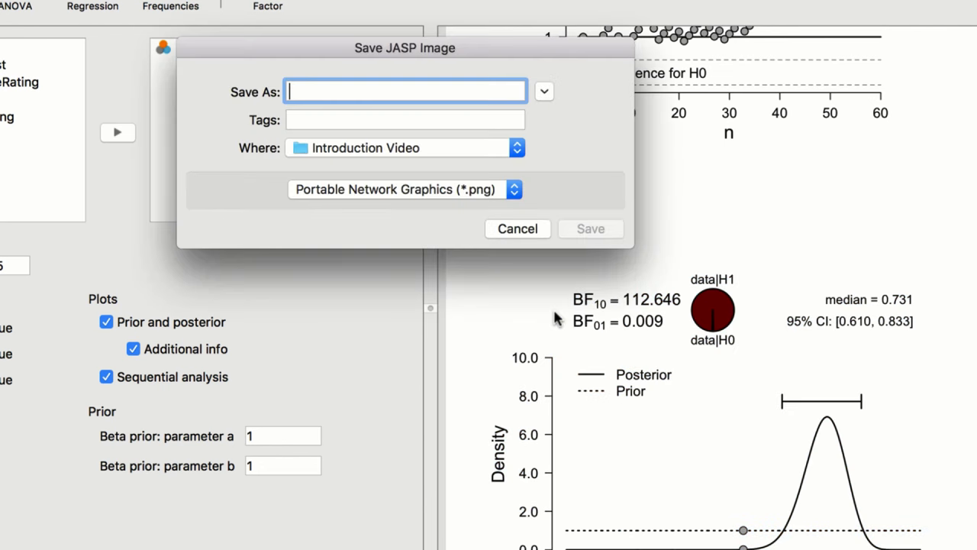
left_click(323, 192)
left_click(325, 206)
type("plot")
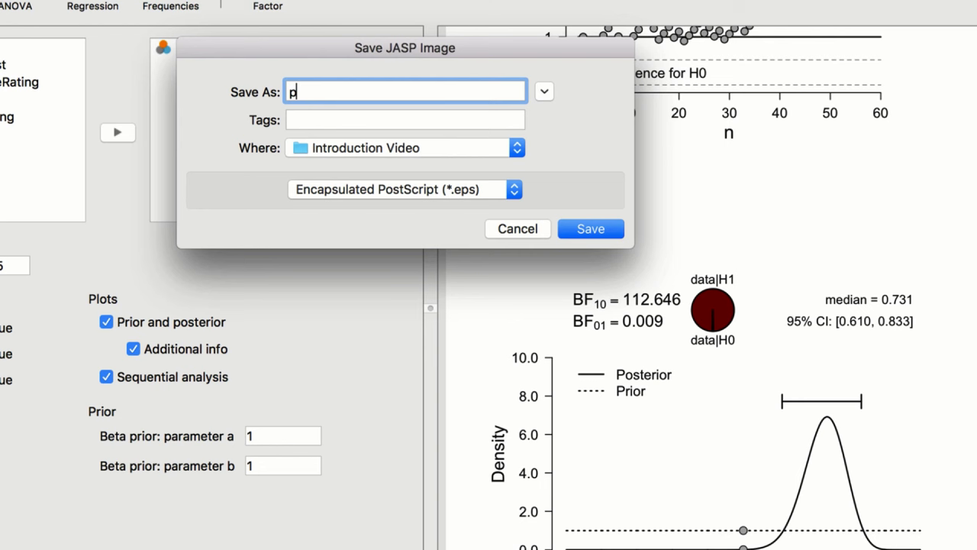
left_click(616, 229)
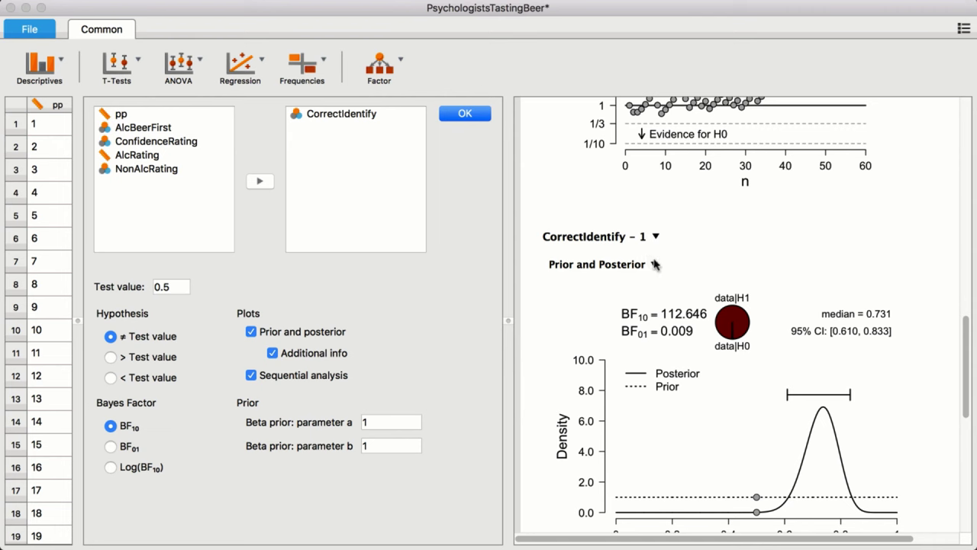
- Add a note under the plot: 'The BF indicates compelling evidence that psychologists perform above chance…'
left_click(654, 264)
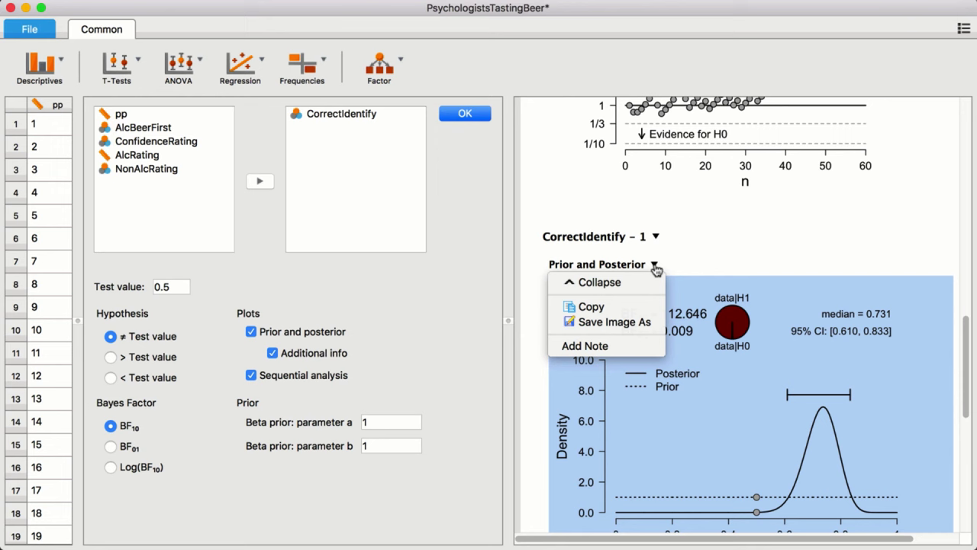
left_click(624, 347)
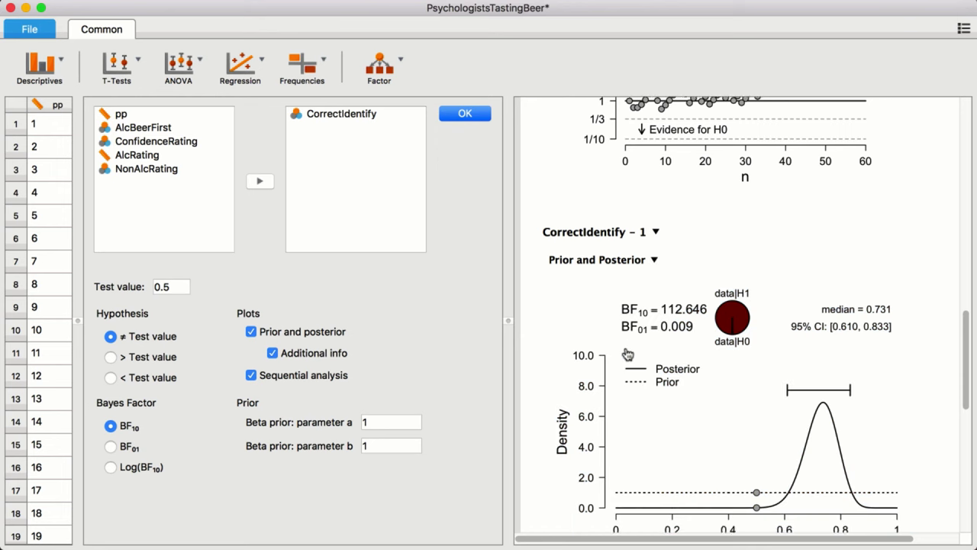
type("T")
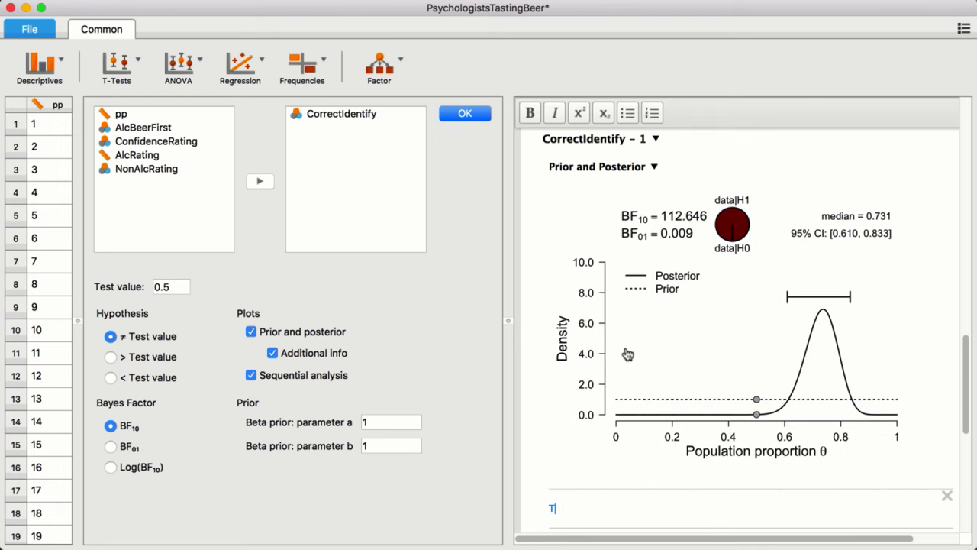
type("he BF indicate")
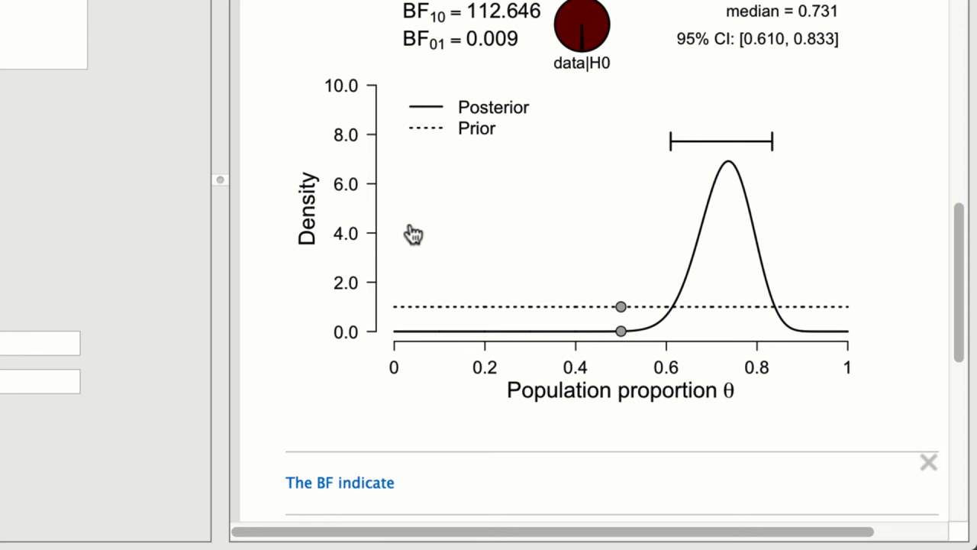
type("s compelling evidence ")
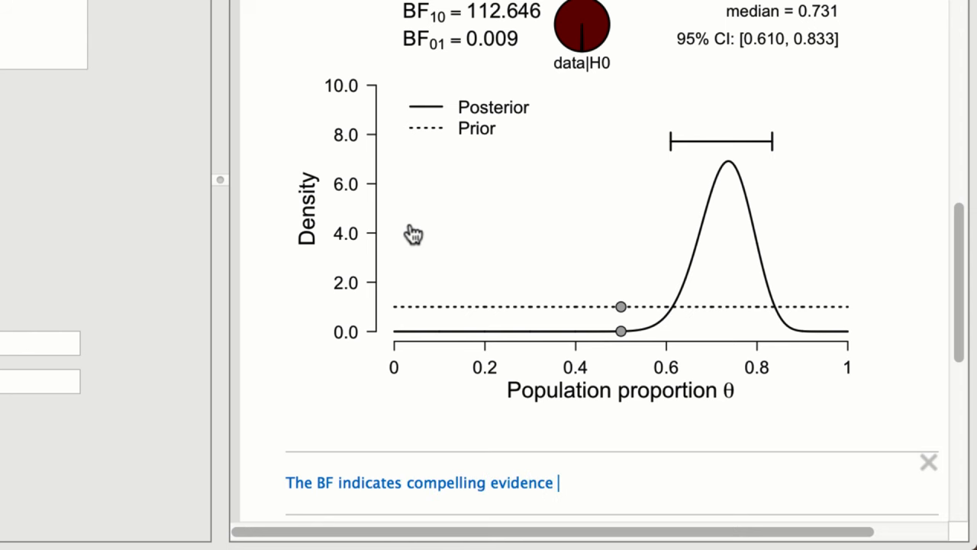
type("that psychologi")
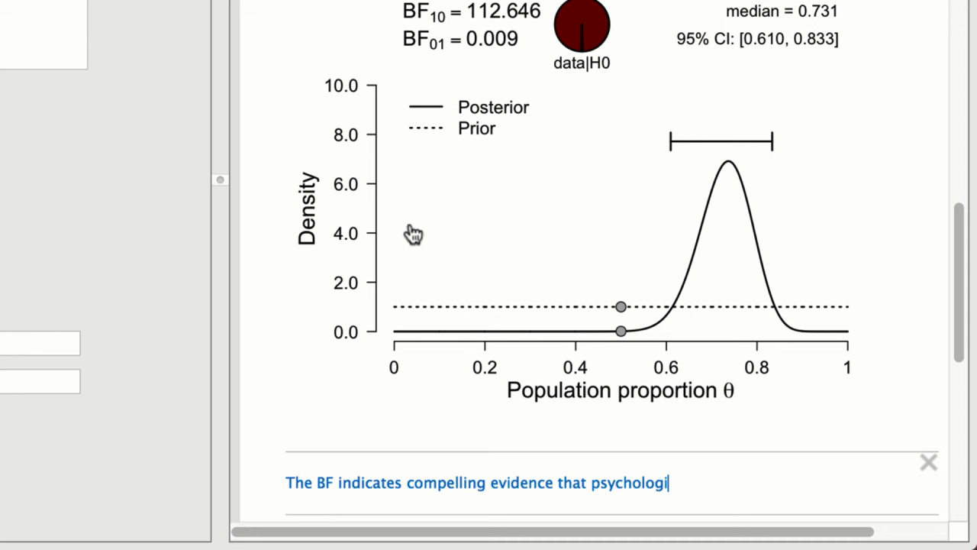
type("sts perform ")
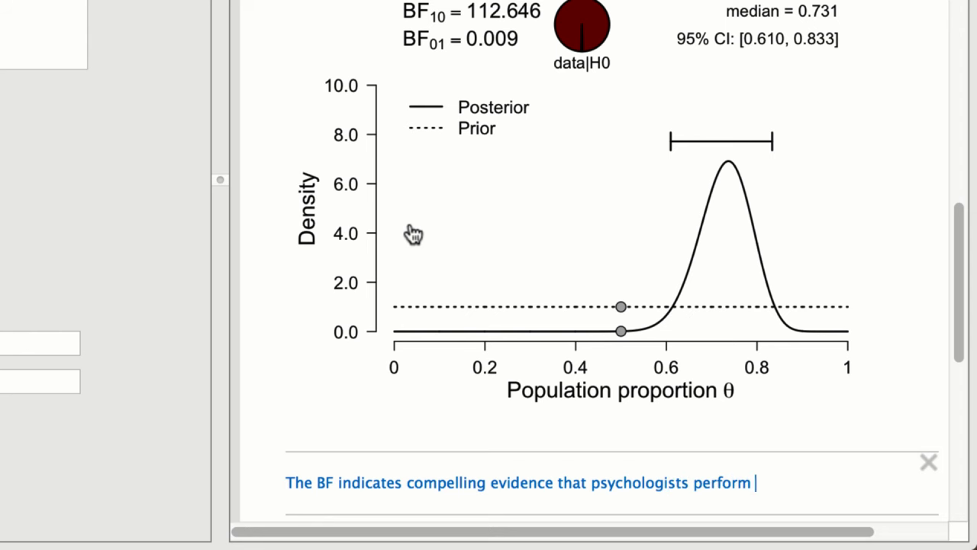
type("above chance ")
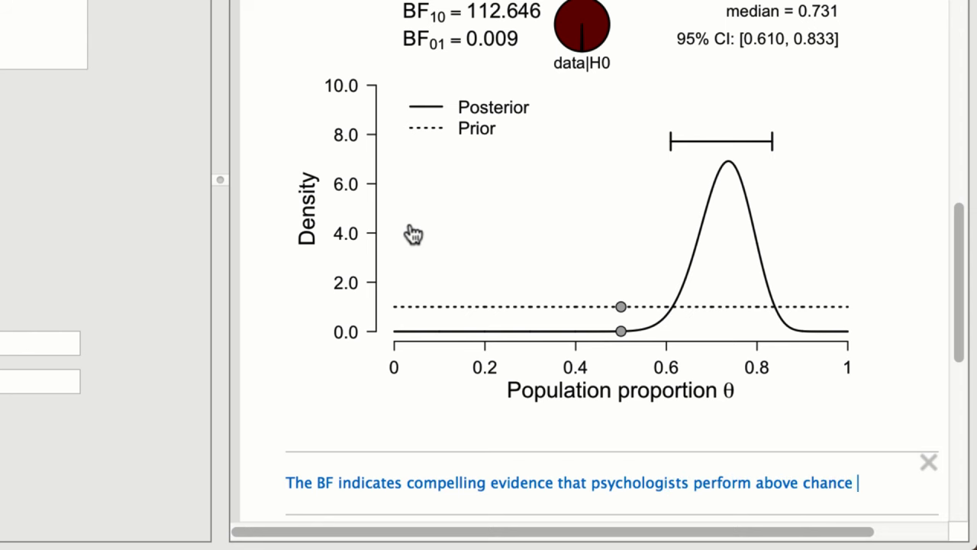
type("in the beer")
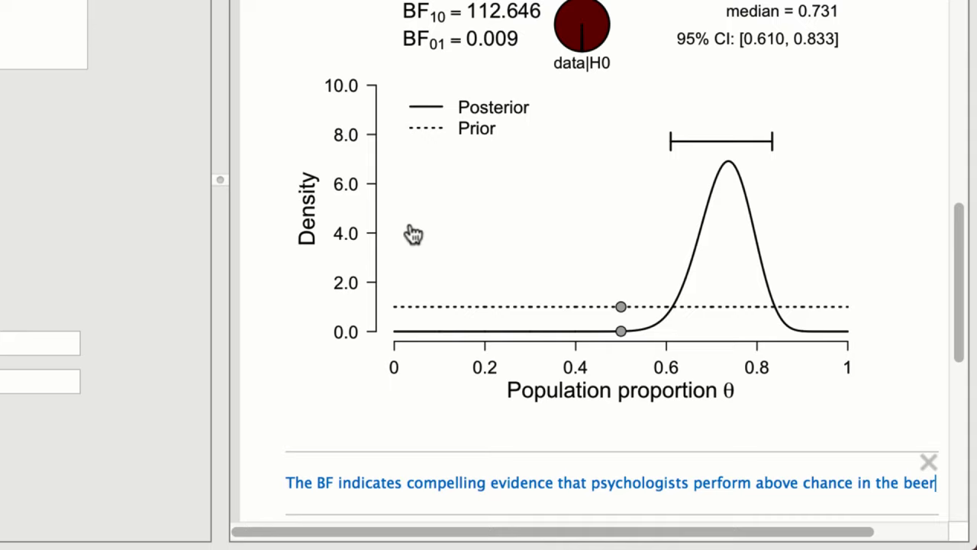
type(" tasting test.")
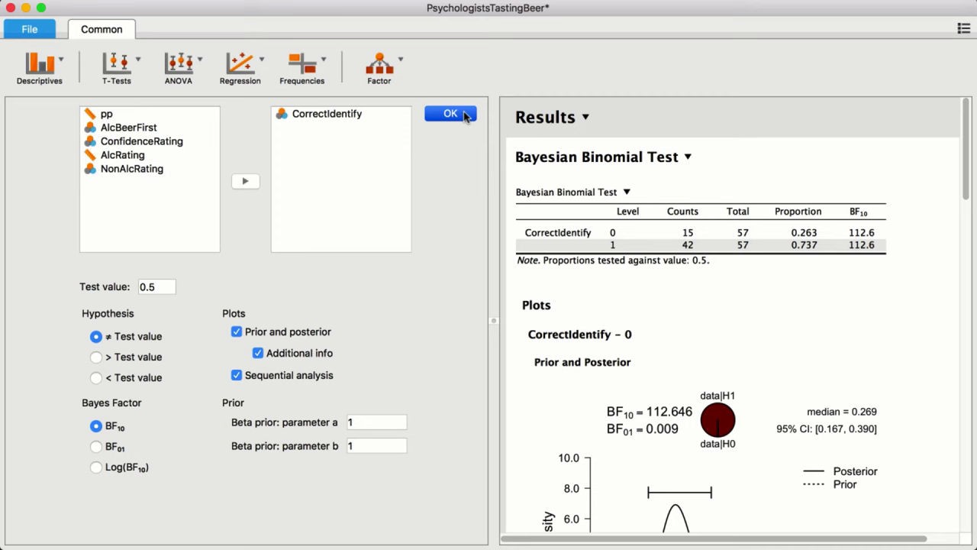
- Close the analysis options and open the data file in LibreOffice Calc, scrolling to its end
left_click(464, 114)
double_click(345, 151)
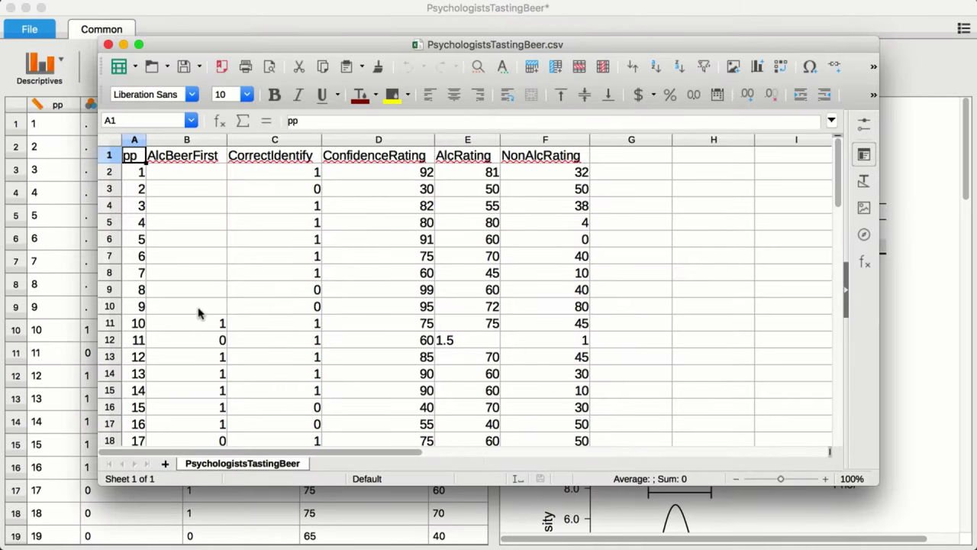
scroll(178, 315, "down", 11)
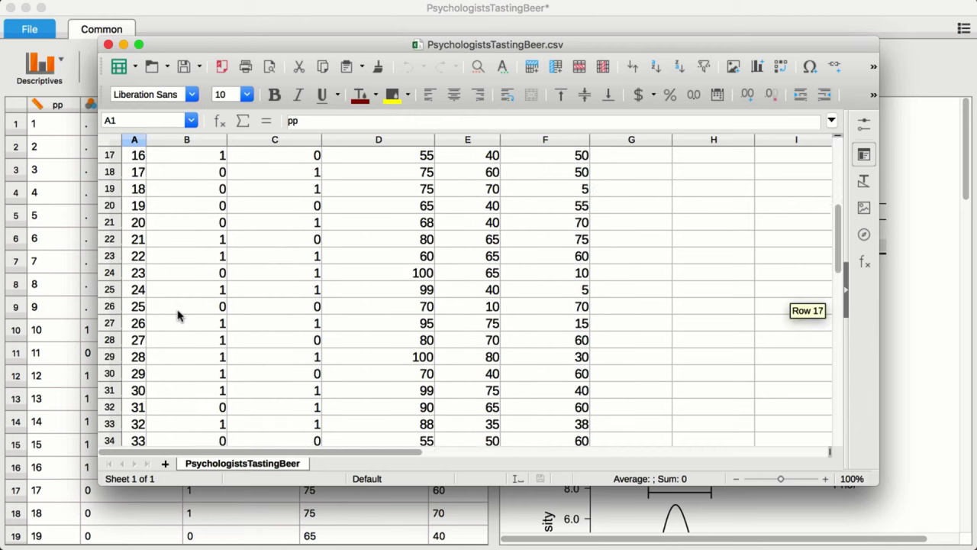
scroll(177, 316, "down", 4)
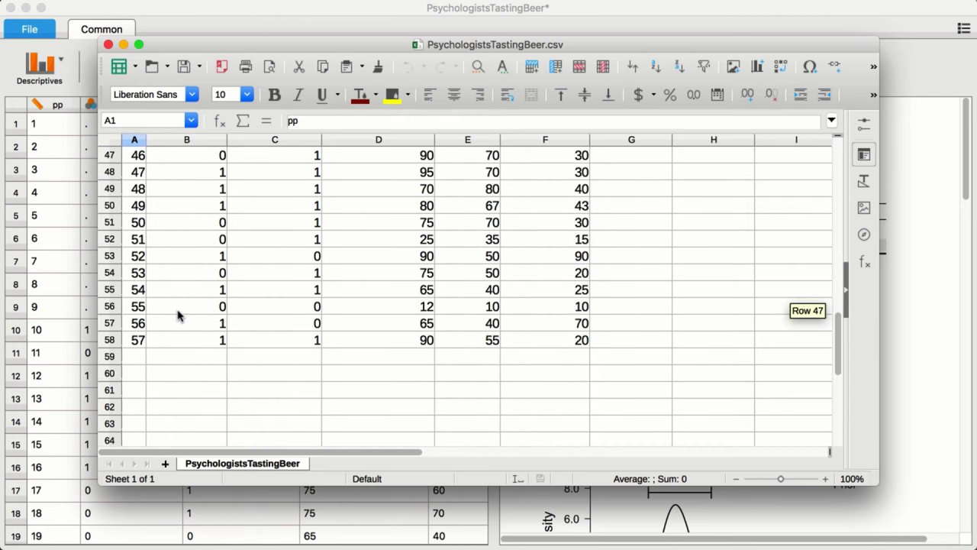
- Enter row 59 with values 58, 0, 1, 87, 44, 31 and save the file
left_click(137, 358)
type("58")
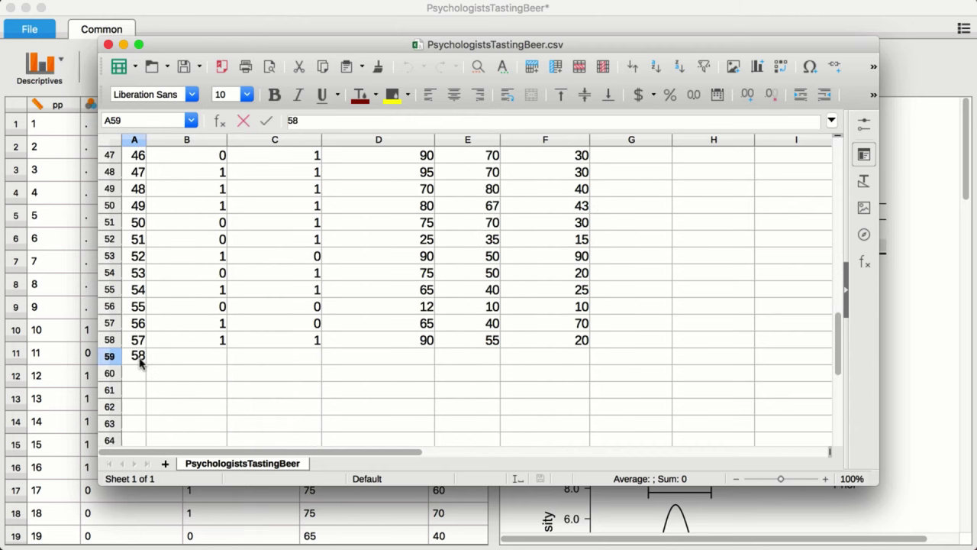
key("Tab")
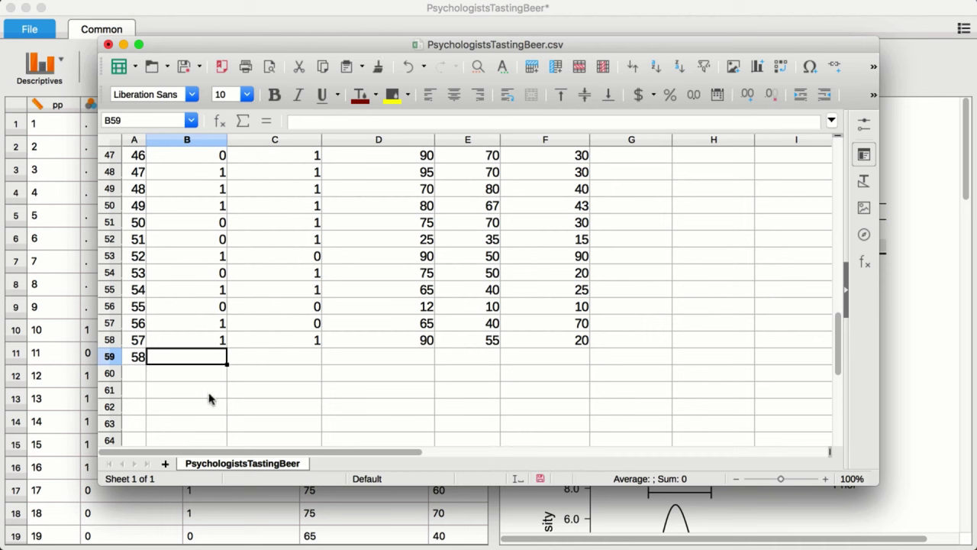
type("0")
key("Tab")
type("1")
key("Tab")
type("87")
key("Tab")
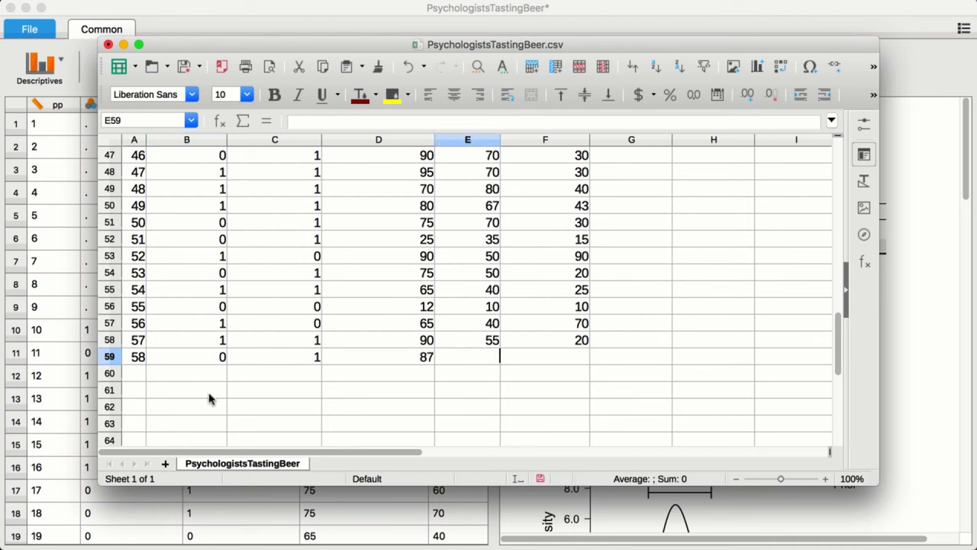
type("44")
key("Tab")
type("31")
key("Tab")
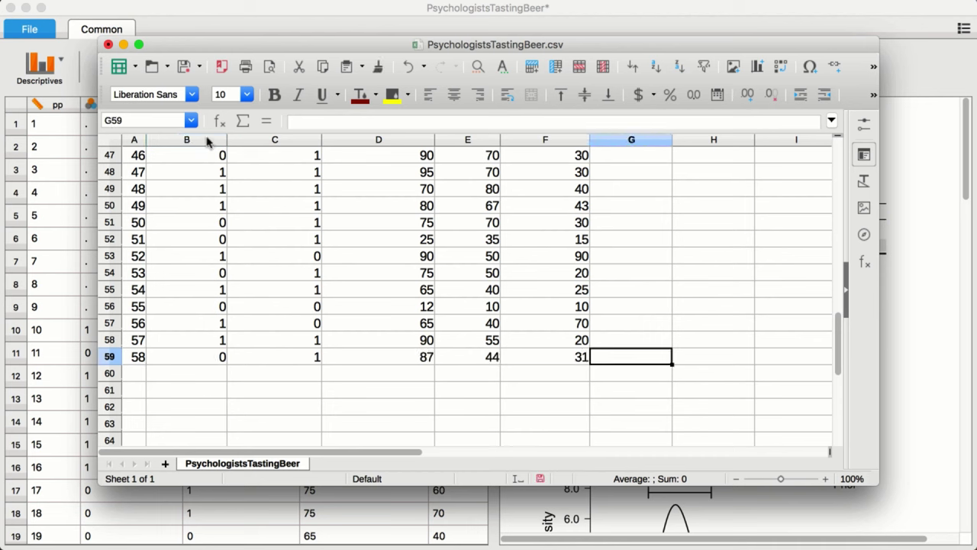
left_click(188, 67)
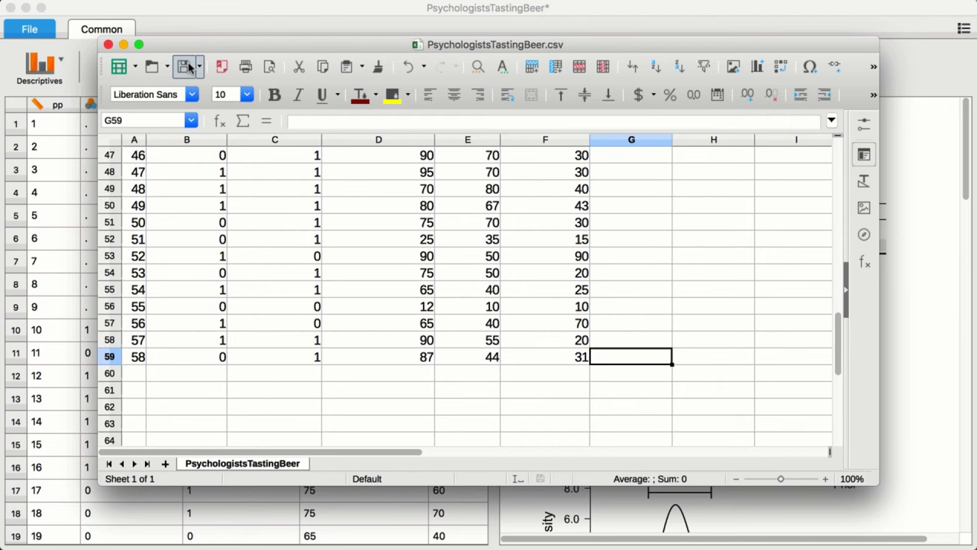
- Return to JASP and scroll the data to check that participant 58 was added
left_click(207, 10)
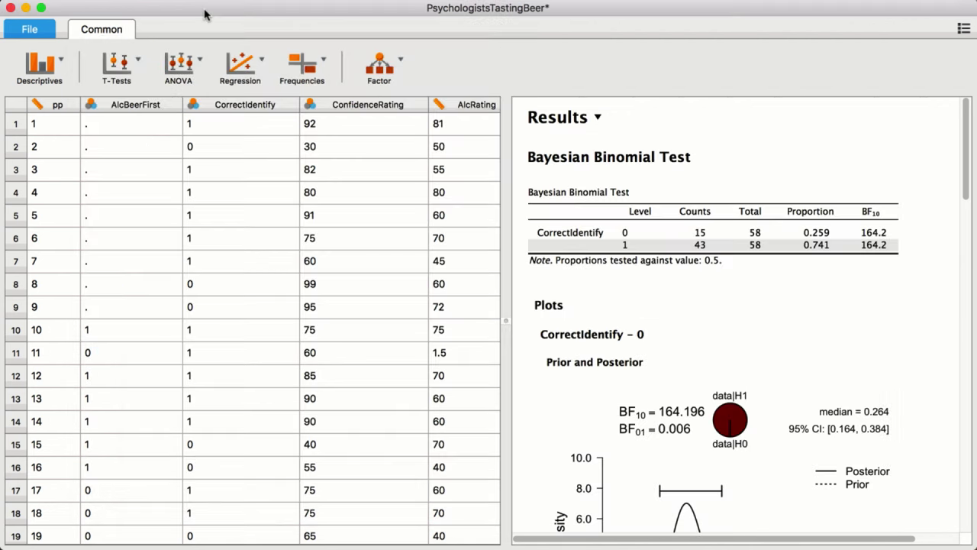
scroll(211, 328, "down", 15)
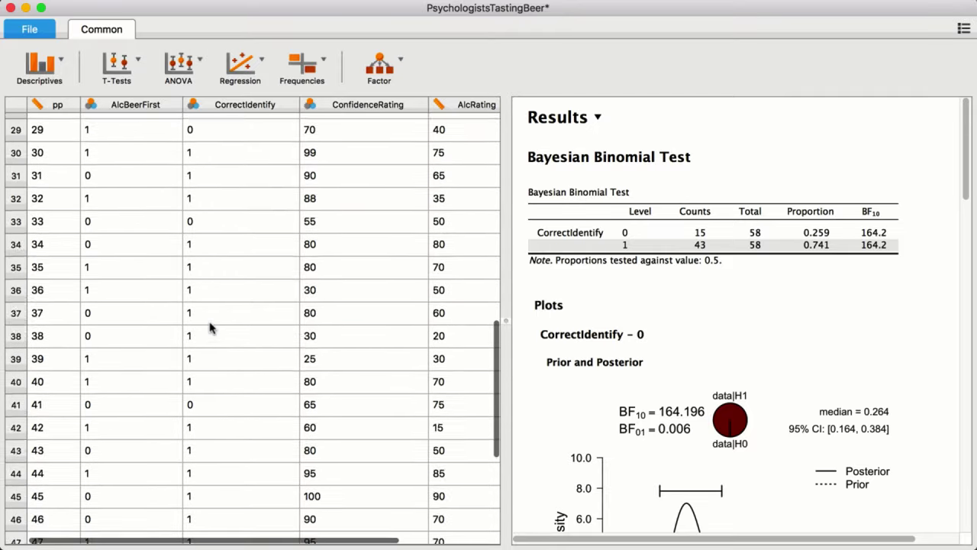
scroll(89, 529, "right", 3)
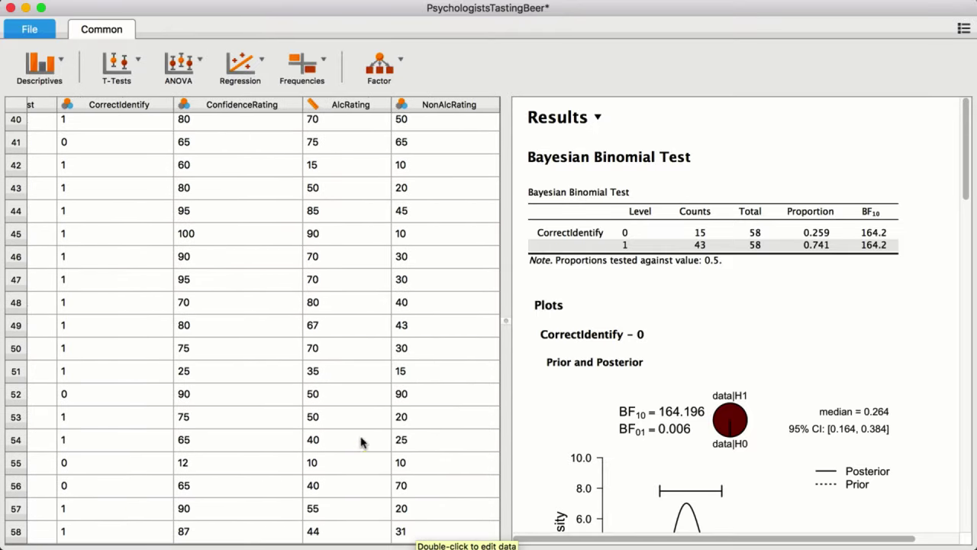
- Save the analysis to OSF as PsychologistsTastingBeerResults.jasp
left_click(39, 29)
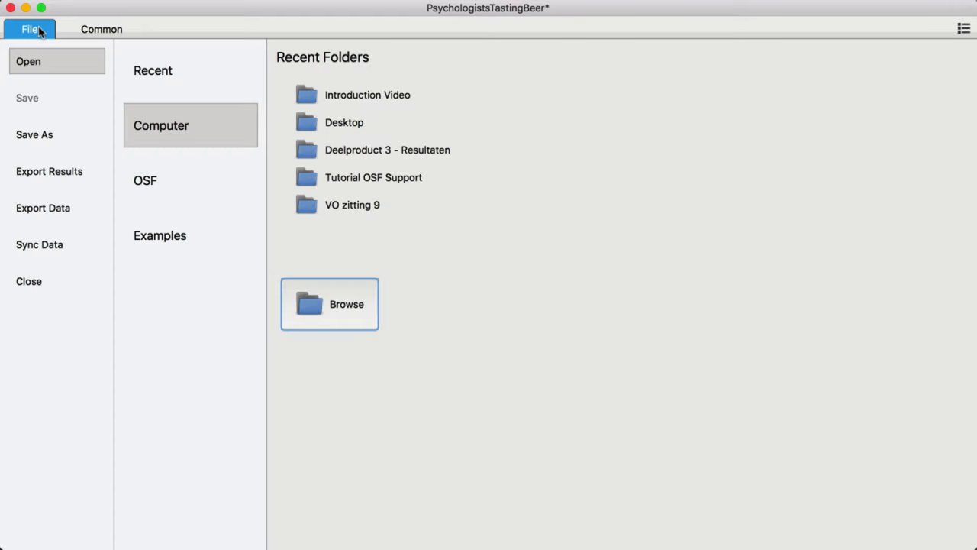
left_click(79, 134)
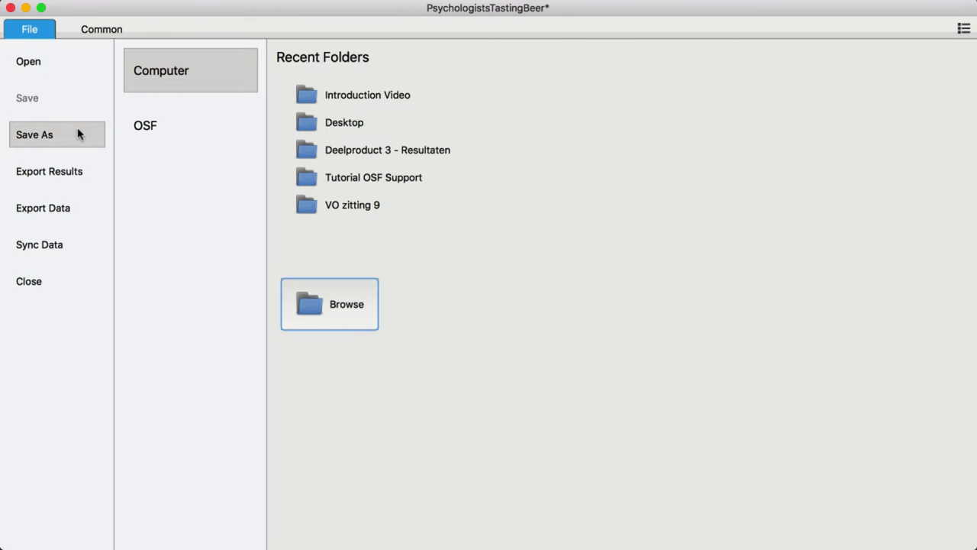
left_click(235, 132)
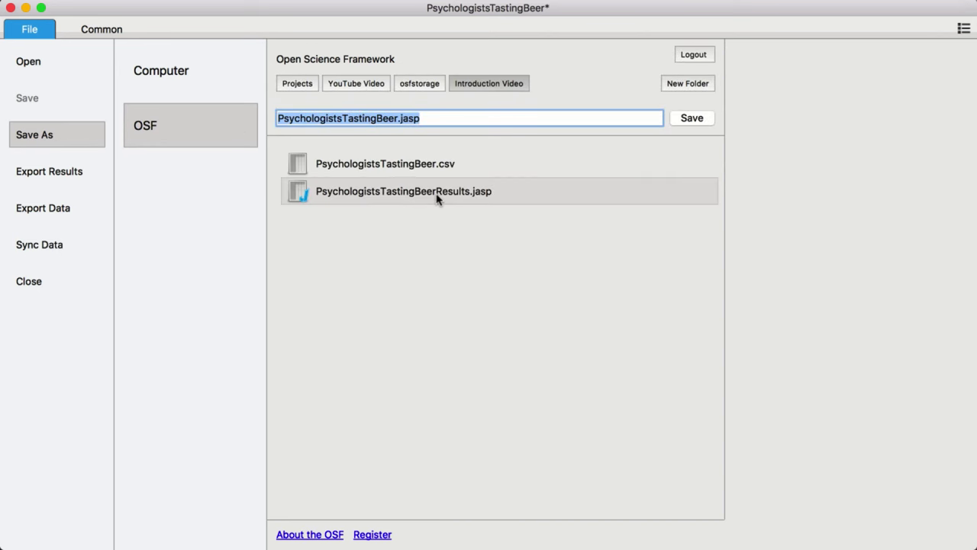
left_click(437, 194)
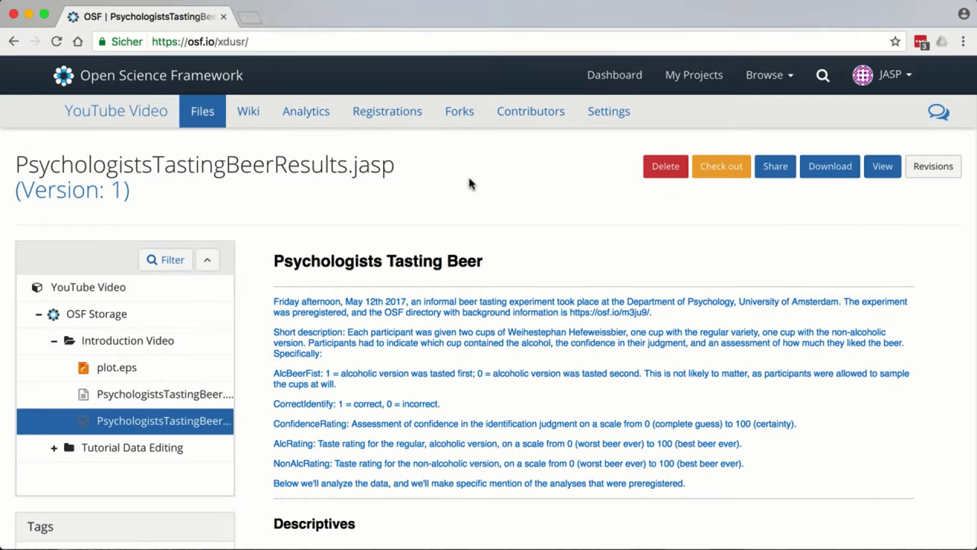
- Scroll the OSF file page past the results table to the CorrectIdentify Prior and Posterior plot
scroll(469, 183, "down", 10)
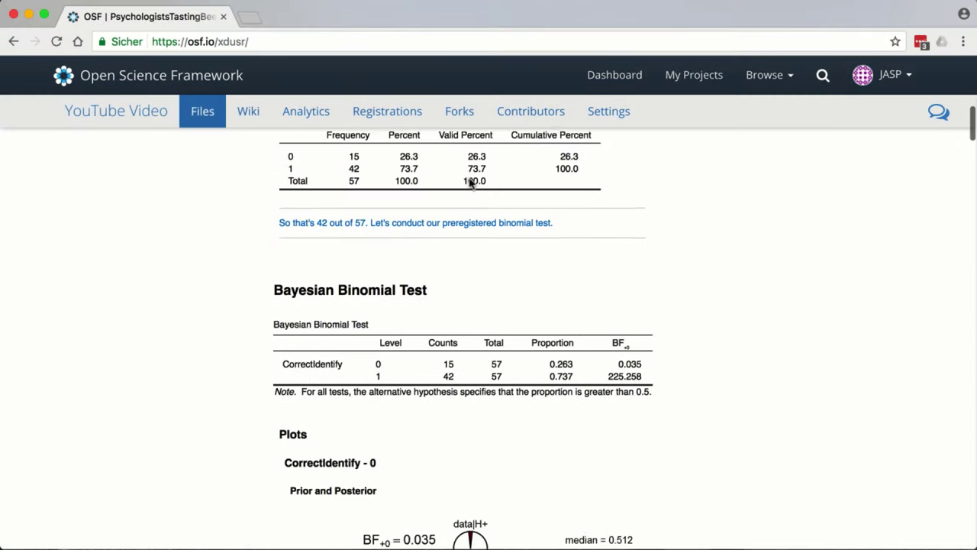
scroll(470, 183, "down", 12)
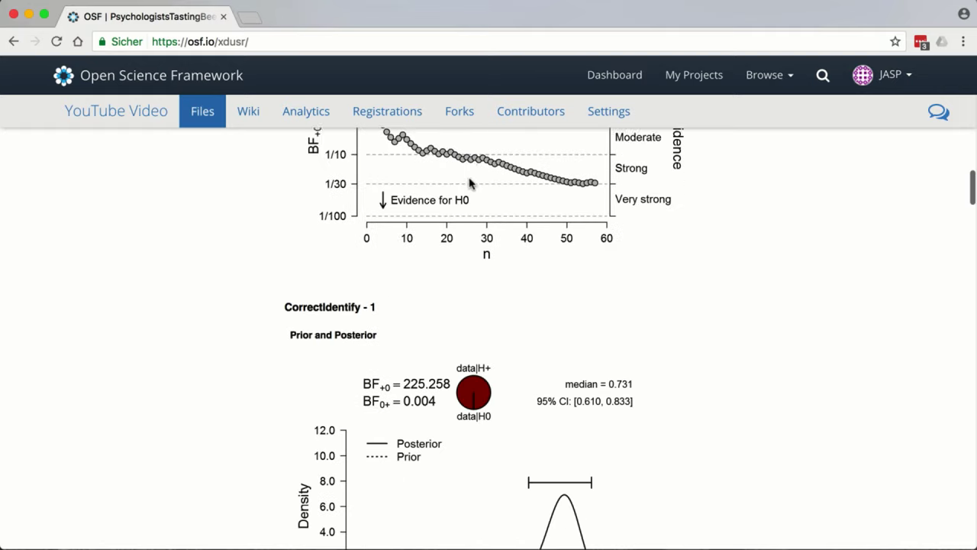
scroll(470, 183, "down", 3)
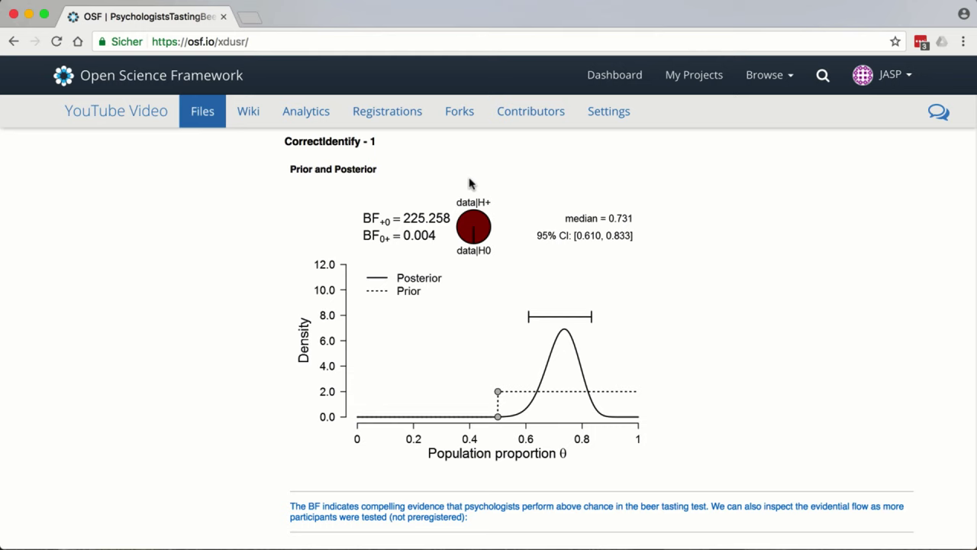
- Go to jasp-stats.org and look over the site's Contact and Workshops menus
left_click(357, 42)
type("jas")
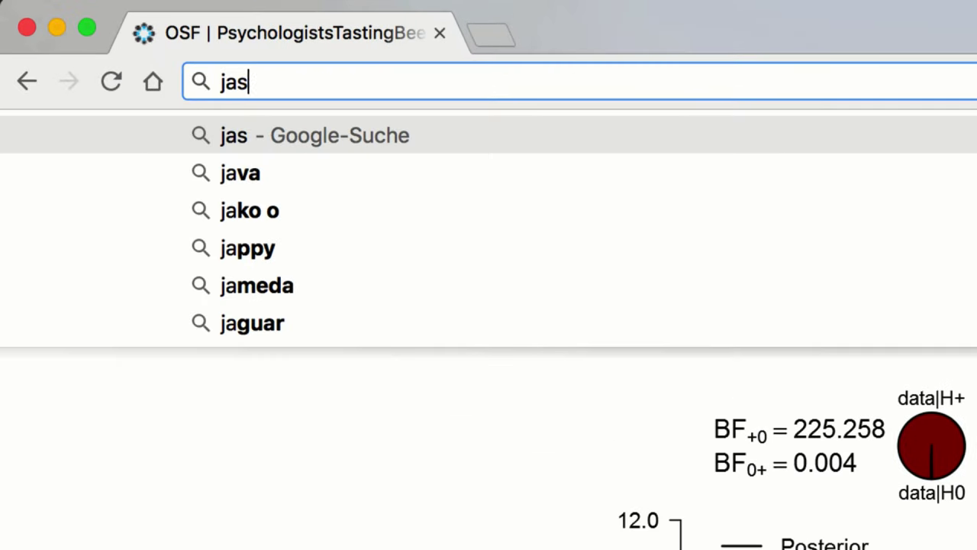
type("p-sta")
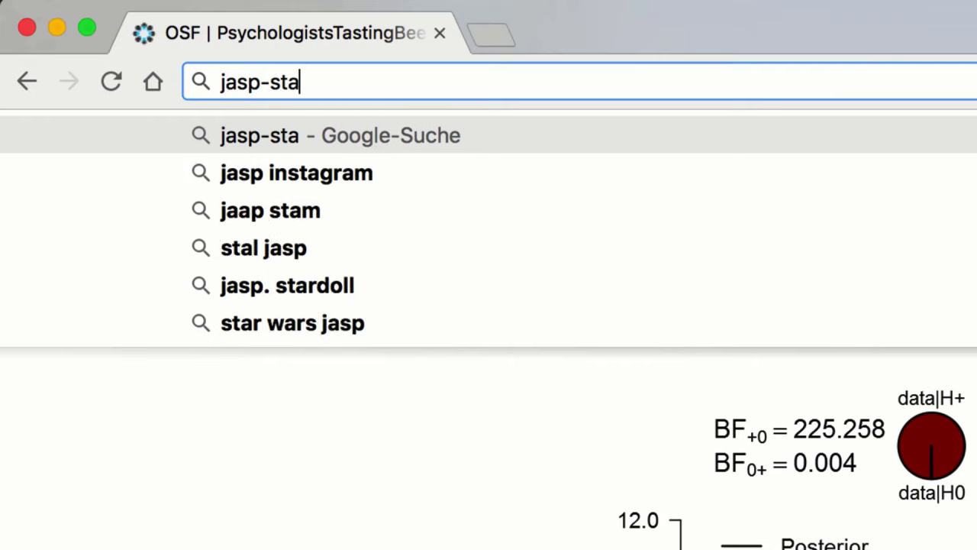
type("ts.org")
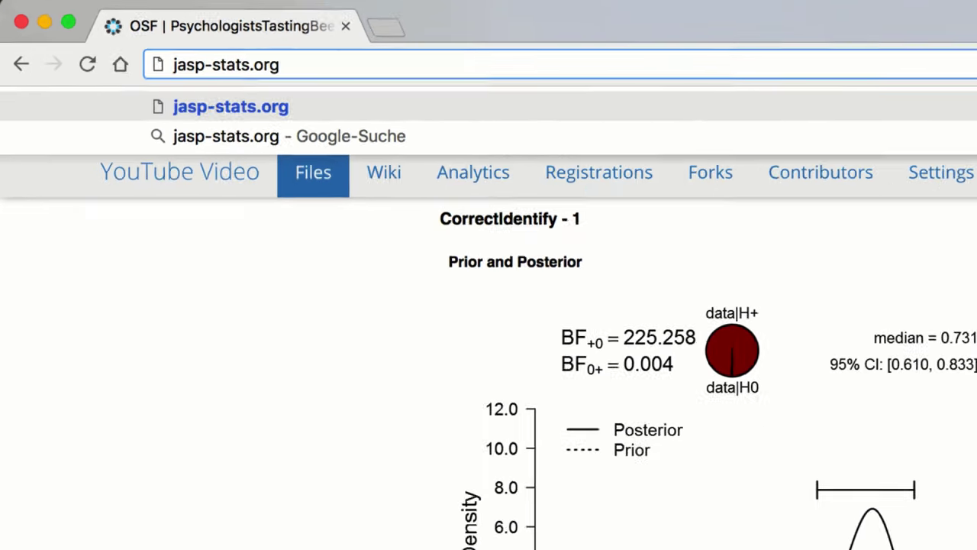
key("Return")
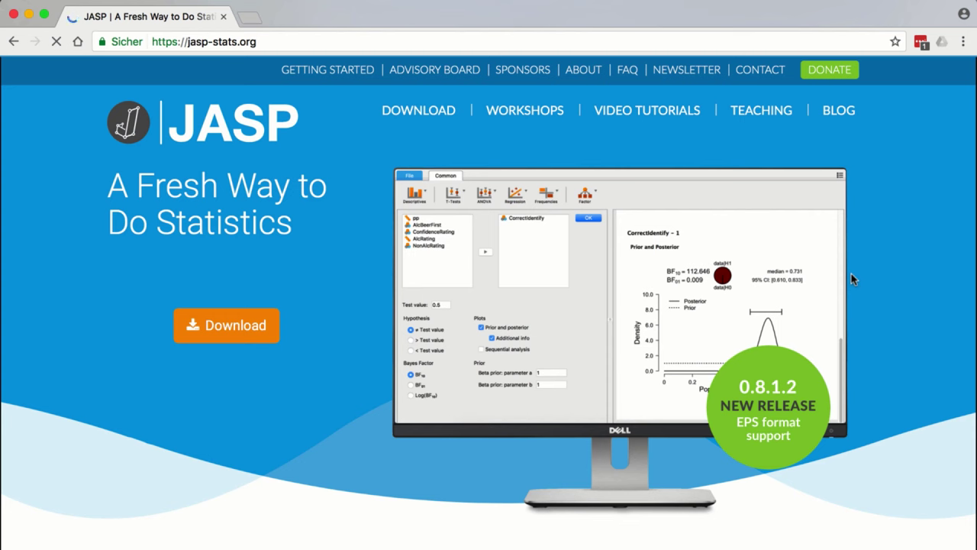
mouse_move(776, 72)
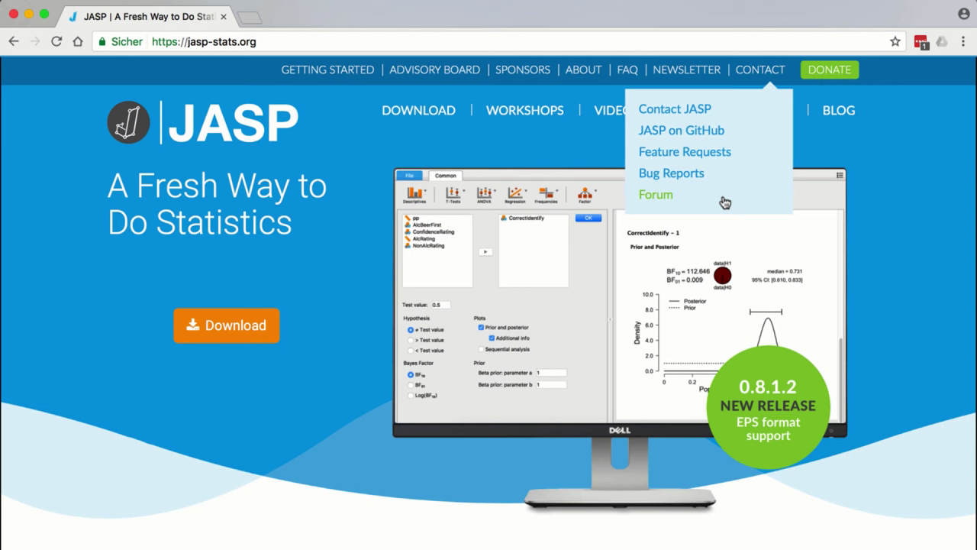
mouse_move(552, 128)
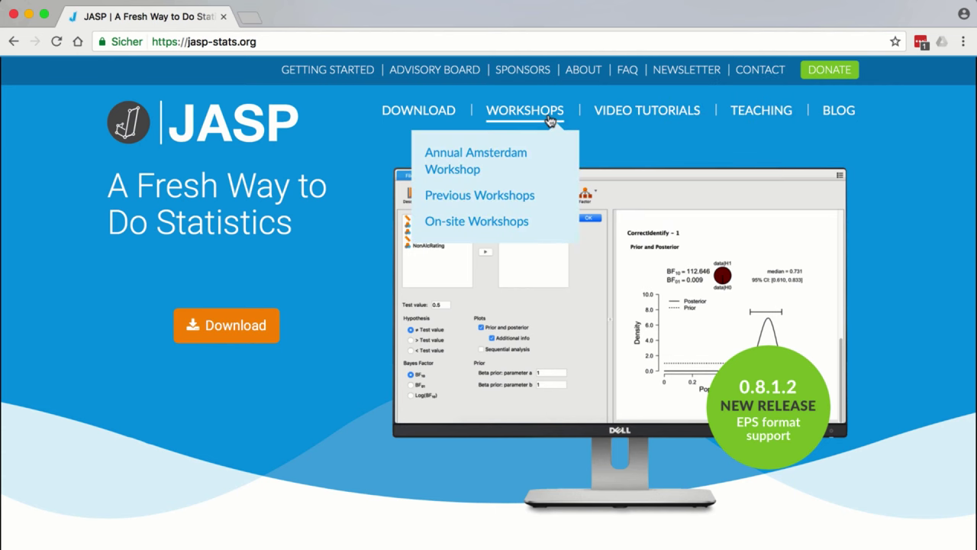